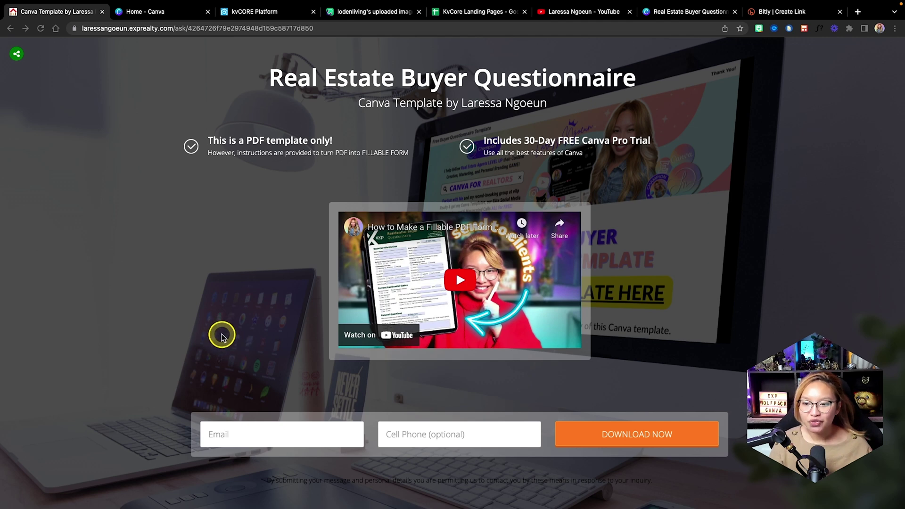
Step: Open the Smartmockups app from Canva's Apps list
left_click(156, 14)
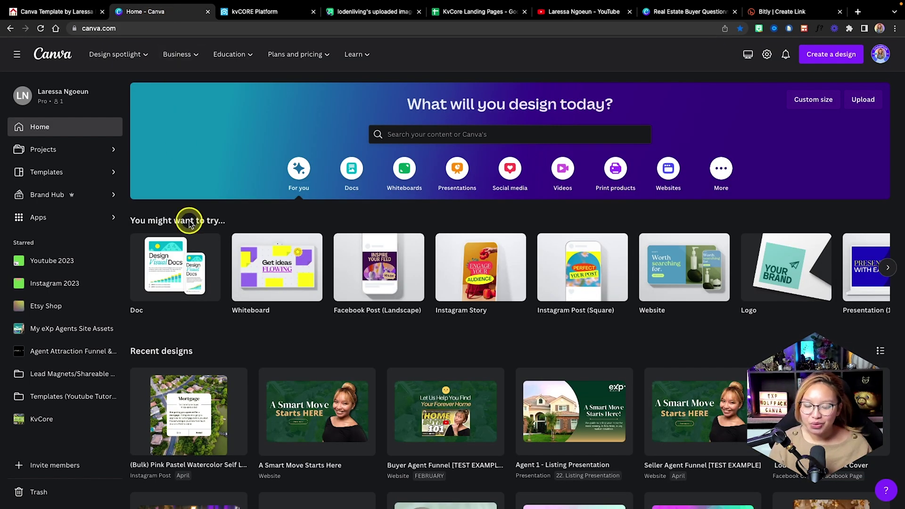
left_click(67, 218)
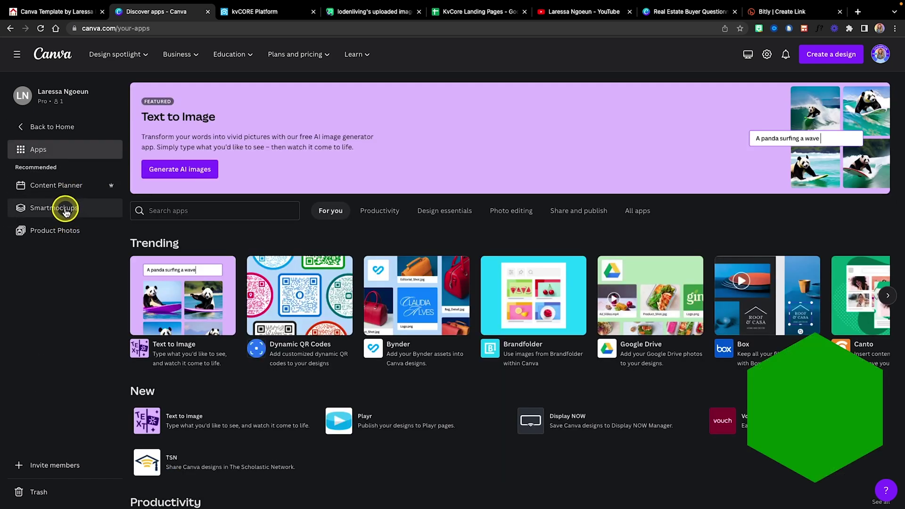
left_click(66, 213)
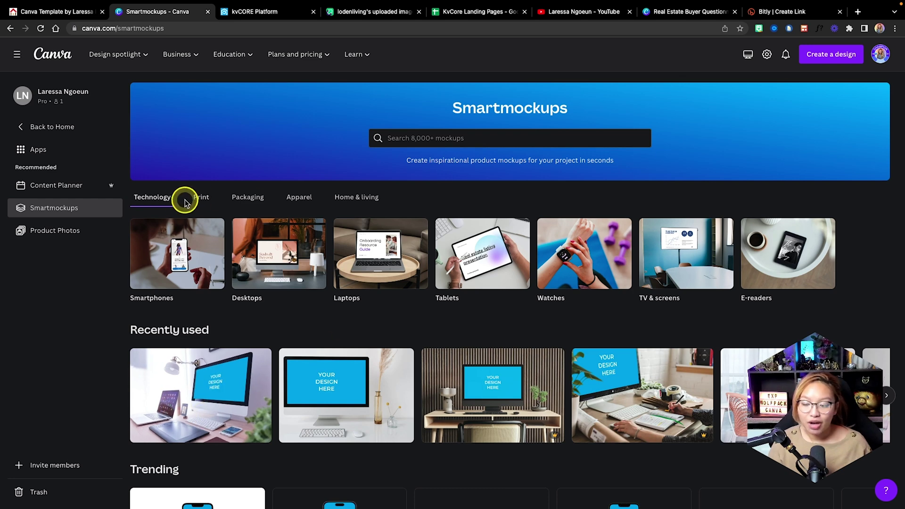
scroll(325, 302, "down", 5)
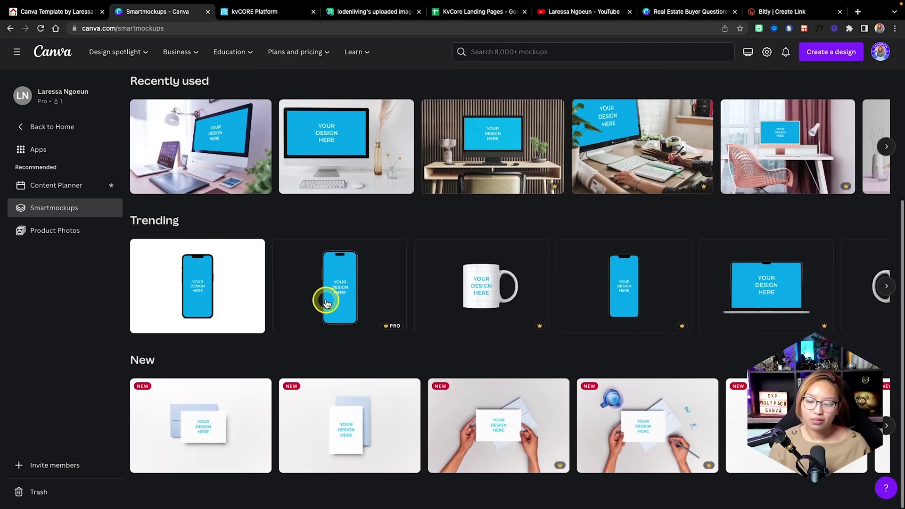
scroll(325, 303, "up", 5)
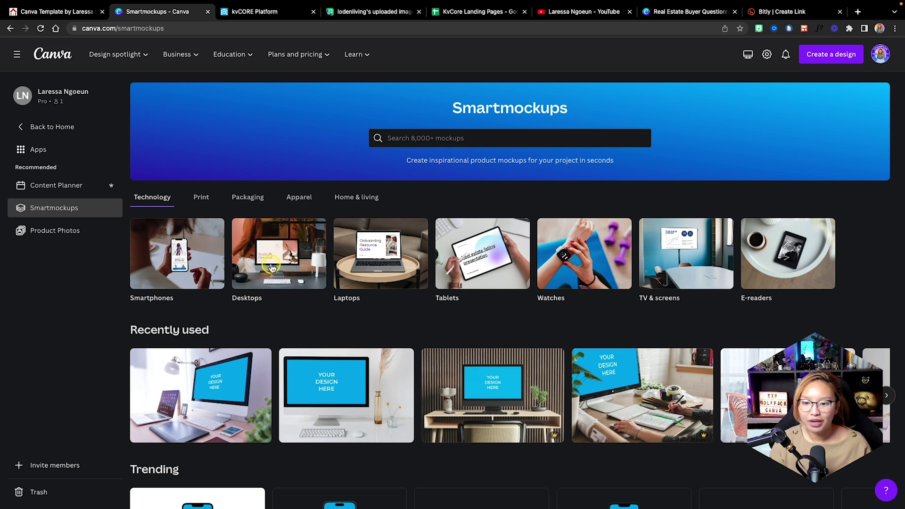
Step: Preview the Desktops and Laptops mockup collections, returning to the main Smartmockups page after each
left_click(271, 268)
scroll(353, 319, "down", 3)
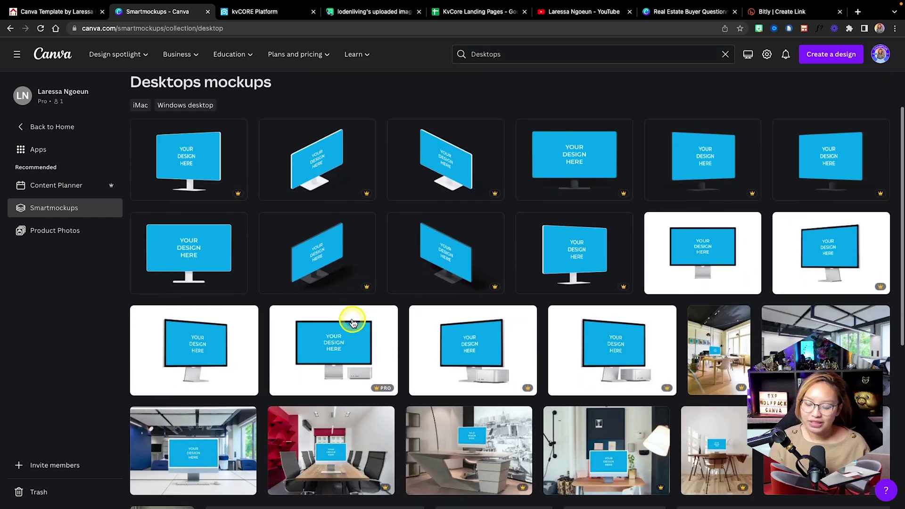
key("alt+Left")
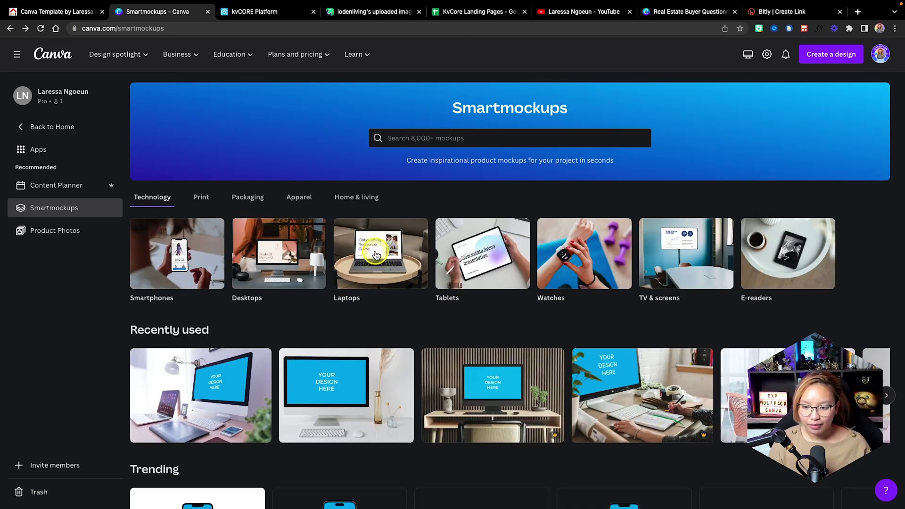
left_click(382, 254)
scroll(430, 297, "down", 2)
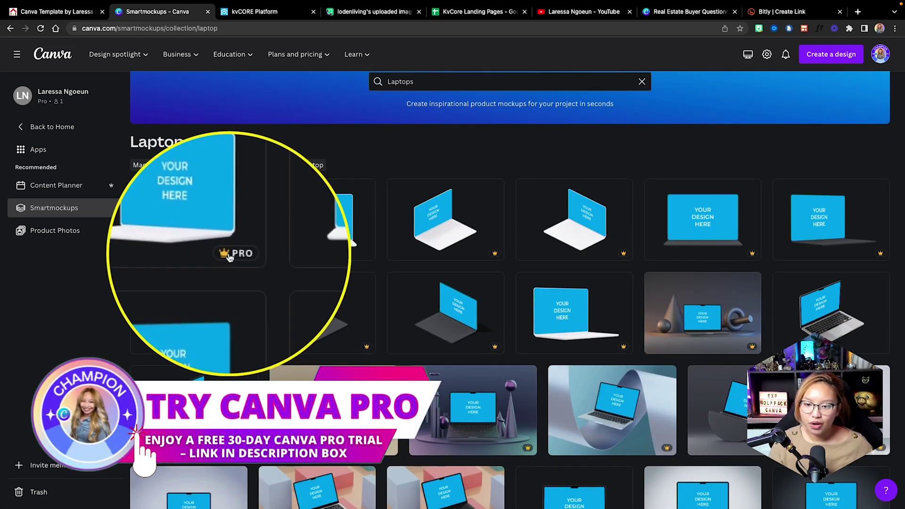
key("alt+Left")
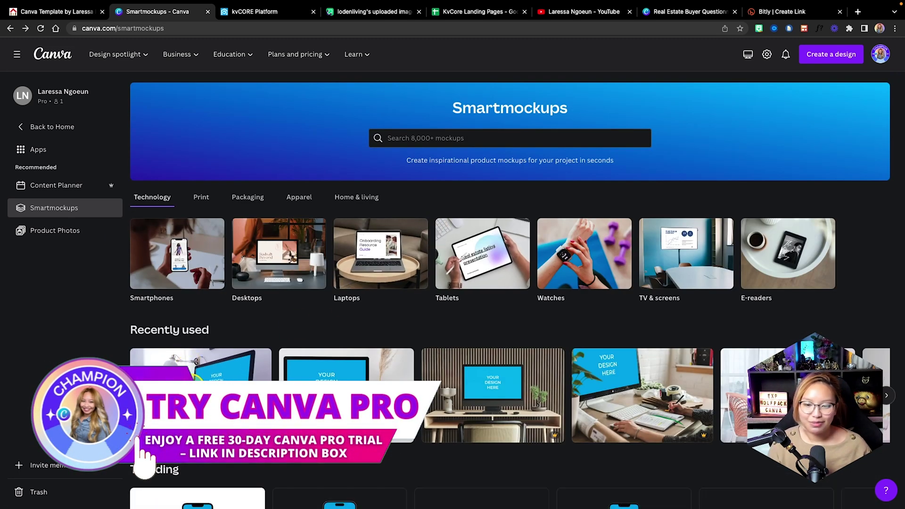
Step: Place the buyer questionnaire screenshot from uploads onto the iMac wooden-desk mockup
left_click(347, 406)
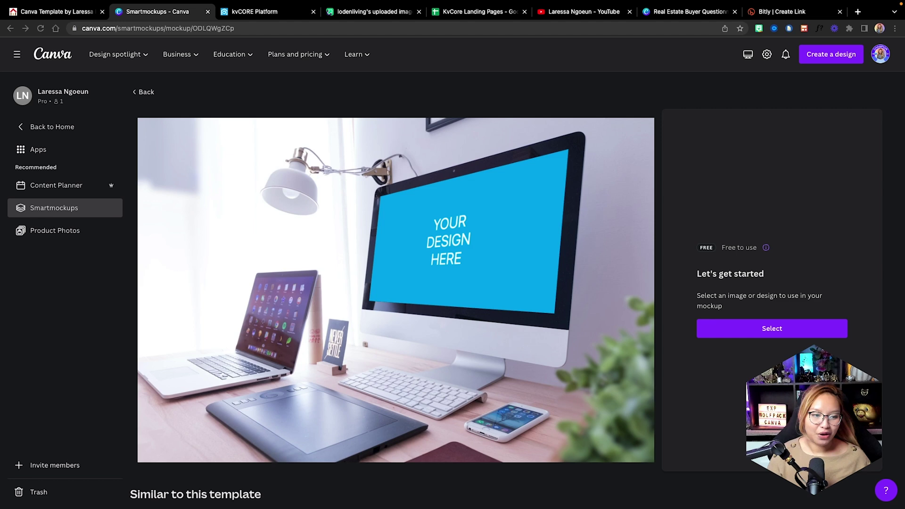
left_click(796, 330)
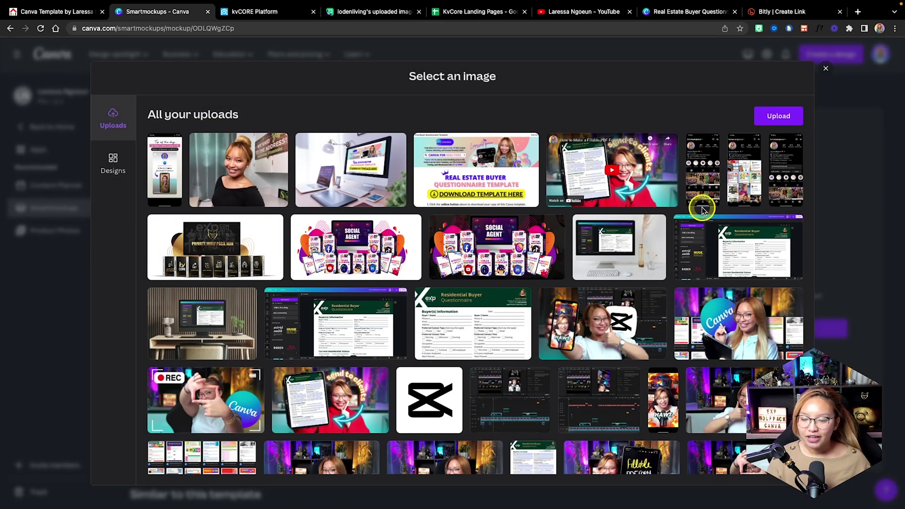
left_click(767, 121)
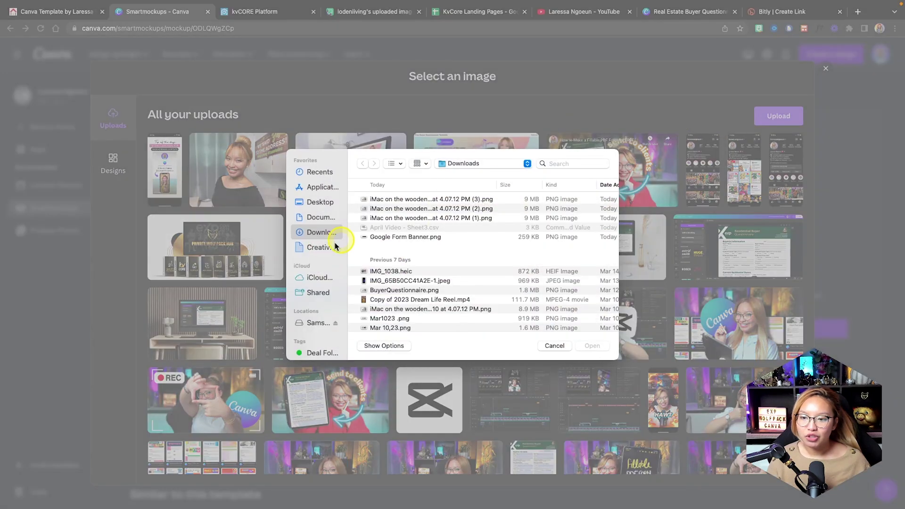
left_click(555, 347)
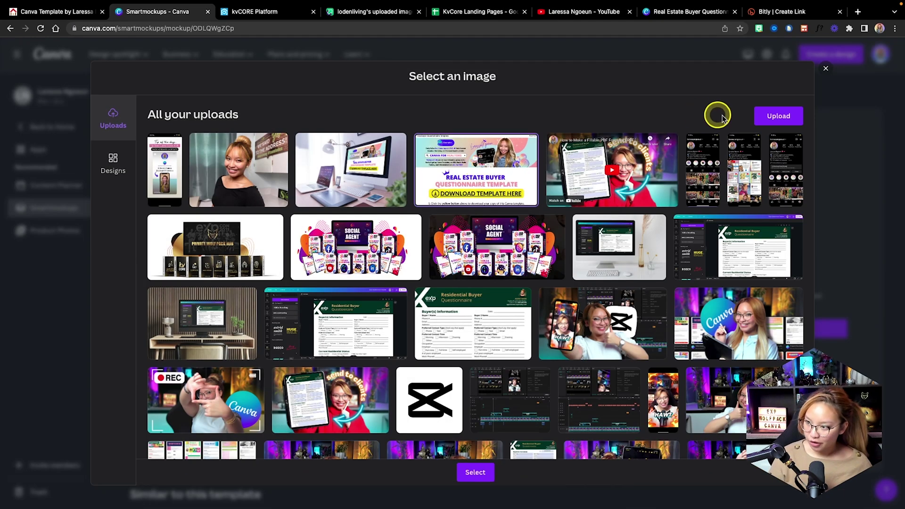
left_click(783, 117)
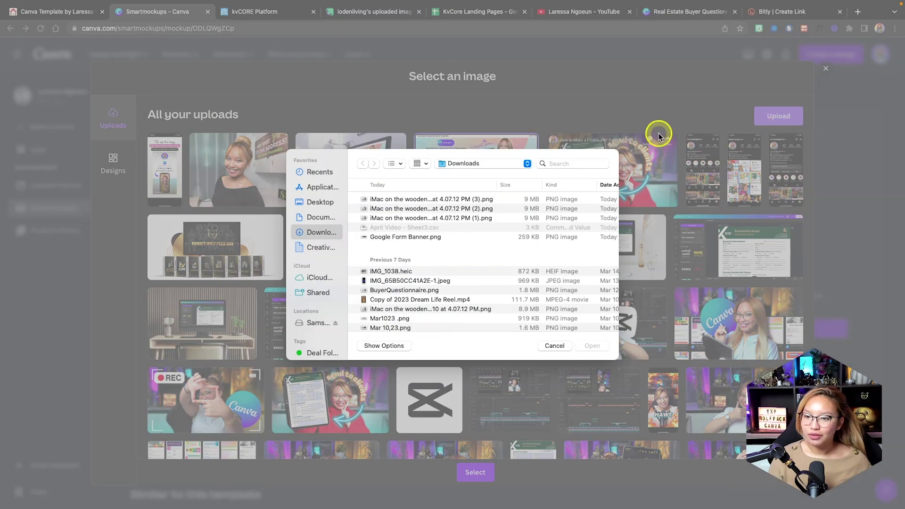
left_click(556, 344)
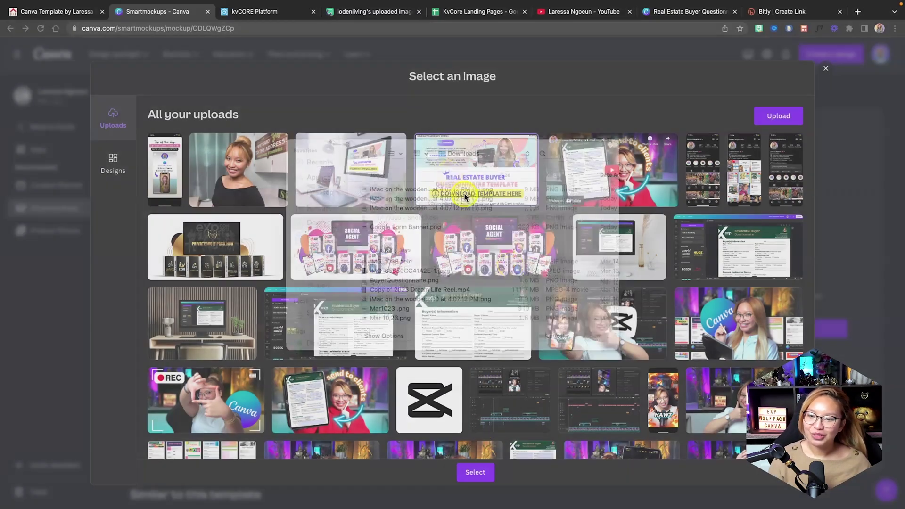
left_click(479, 472)
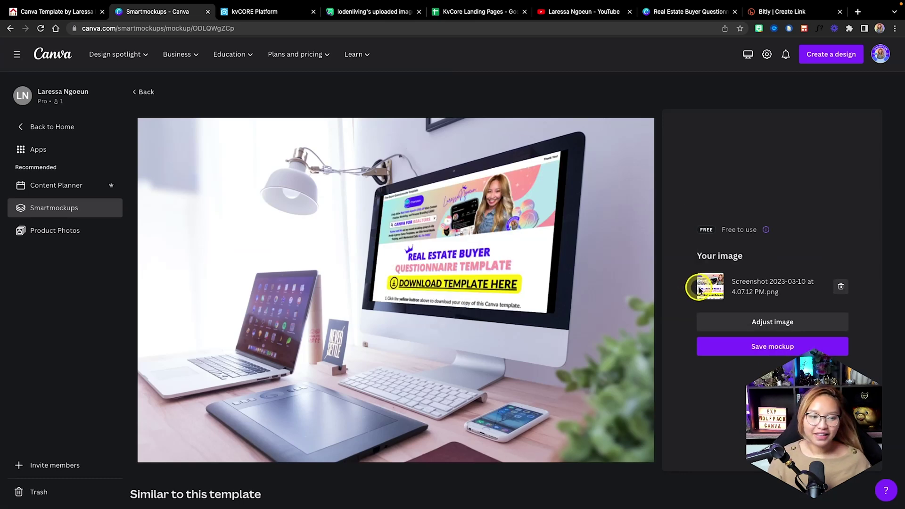
Step: Reposition and enlarge the screenshot so it fills the iMac screen, then keep the adjustments
left_click(783, 324)
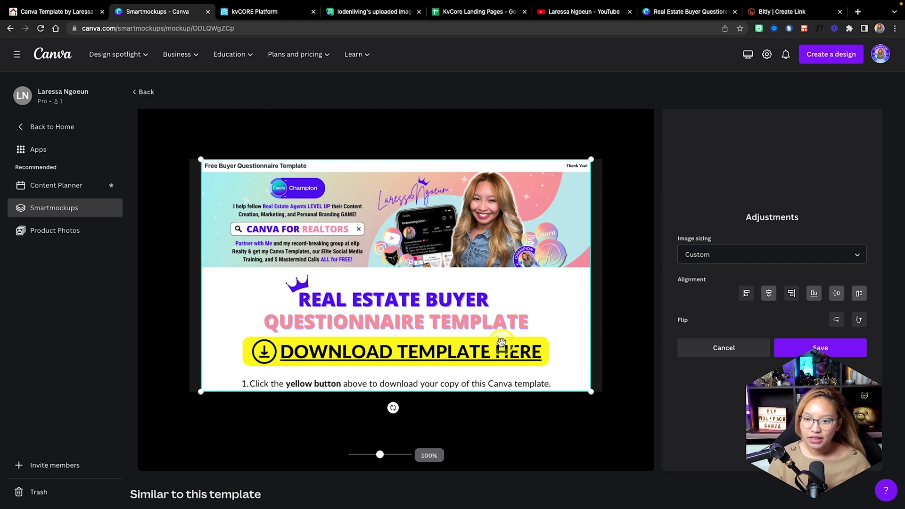
left_click_drag(501, 342, 489, 343)
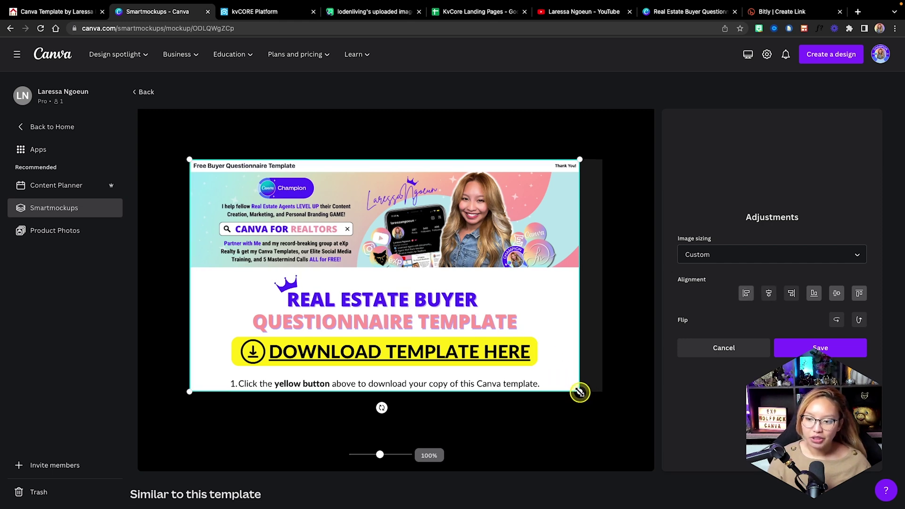
left_click_drag(580, 392, 602, 405)
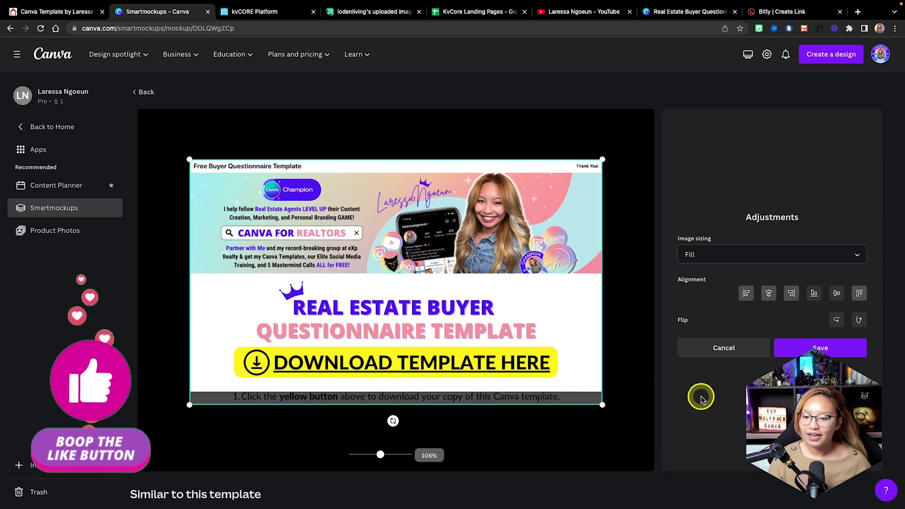
left_click(843, 355)
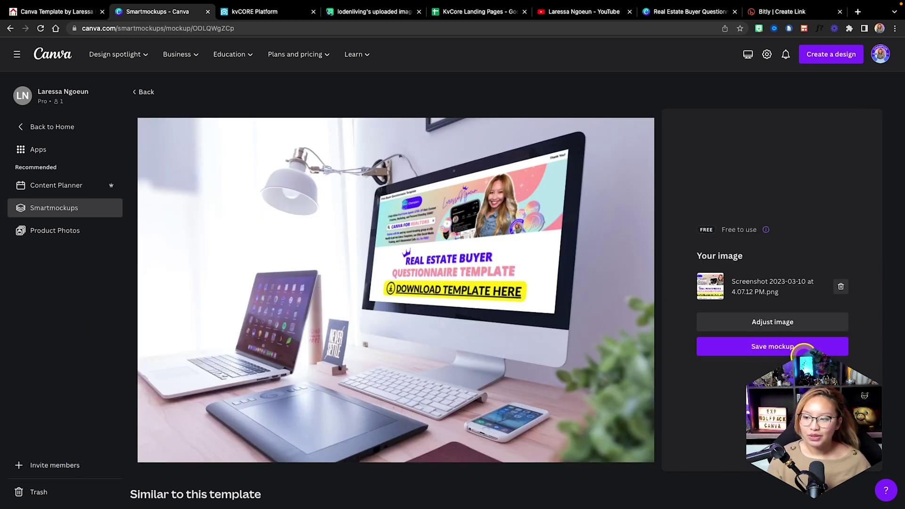
Step: Save the iMac mockup, download it as a PNG and check it in Preview
left_click(798, 351)
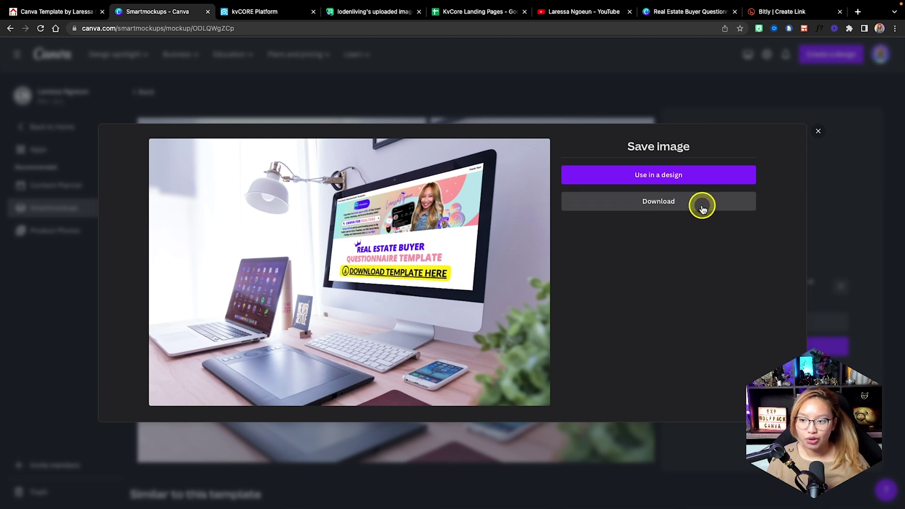
left_click(698, 202)
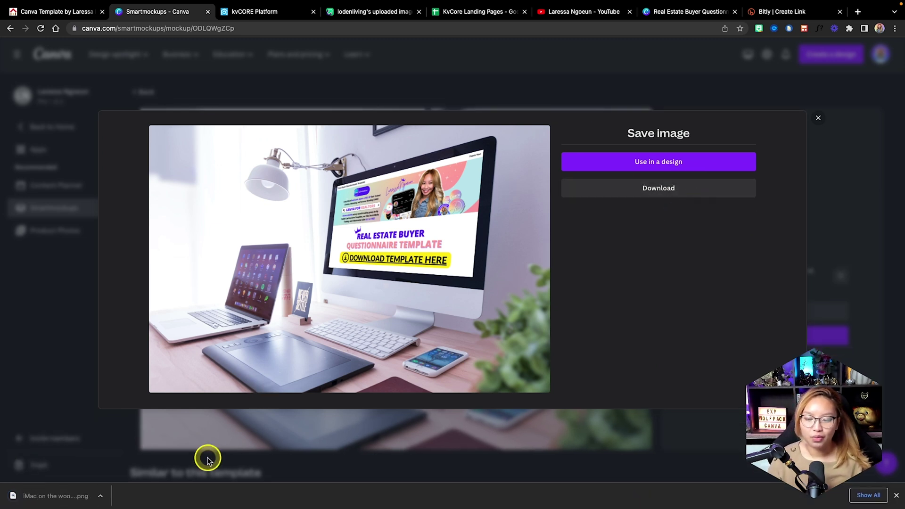
key("ctrl+Left")
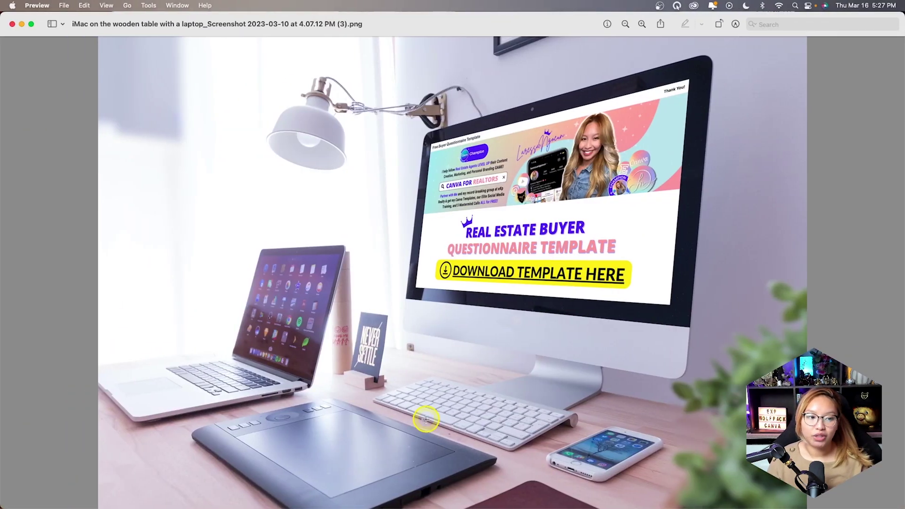
key("ctrl+Right")
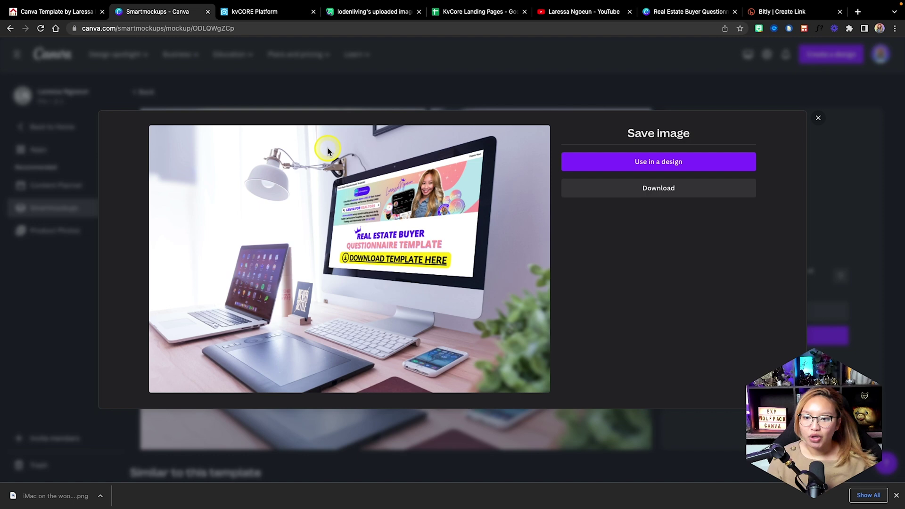
Step: In Lead Engine, select the agent's own domain from the 'Please select a domain' dropdown
left_click(266, 12)
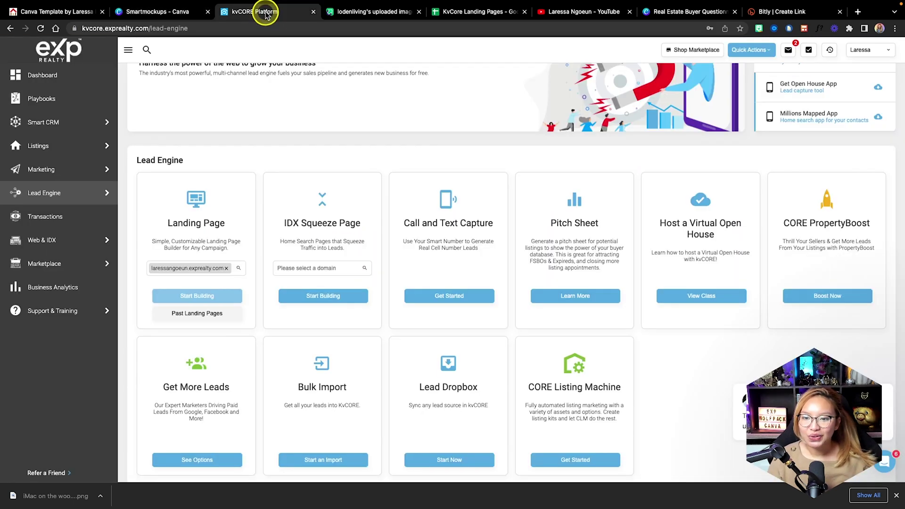
left_click(898, 496)
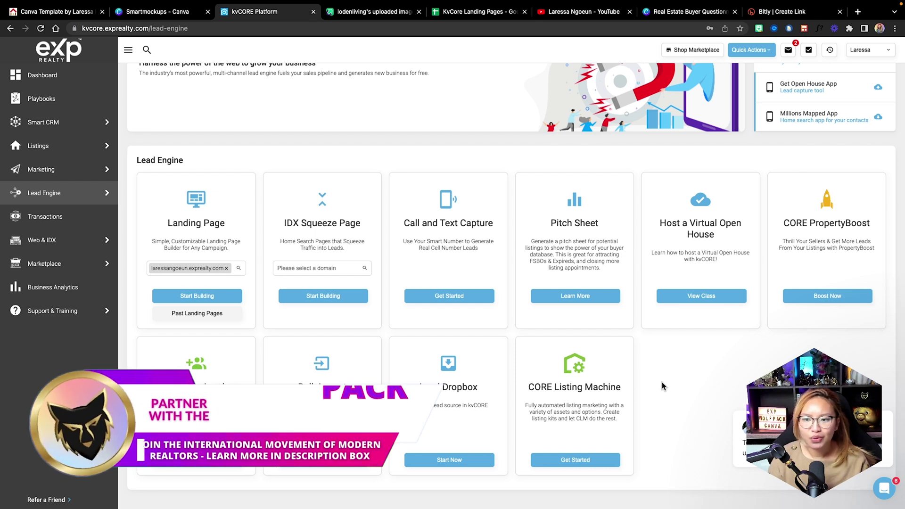
left_click(608, 361)
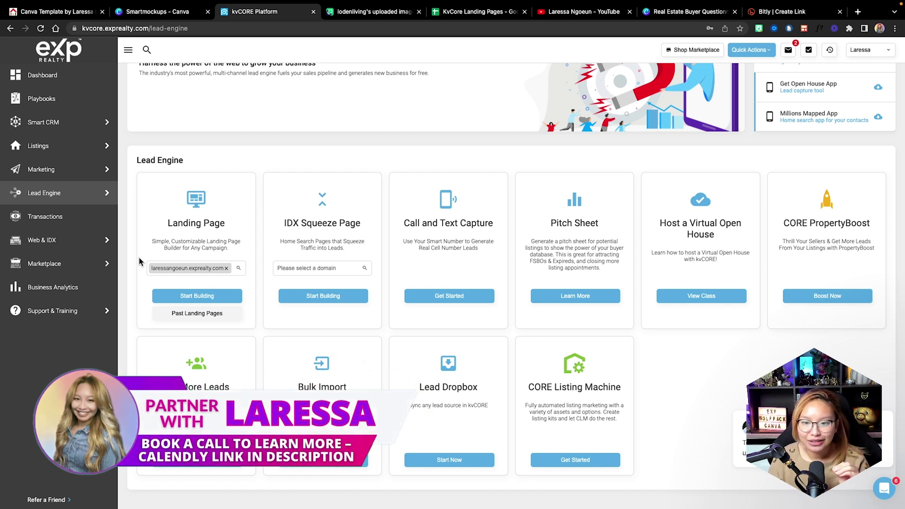
left_click(146, 260)
mouse_move(68, 193)
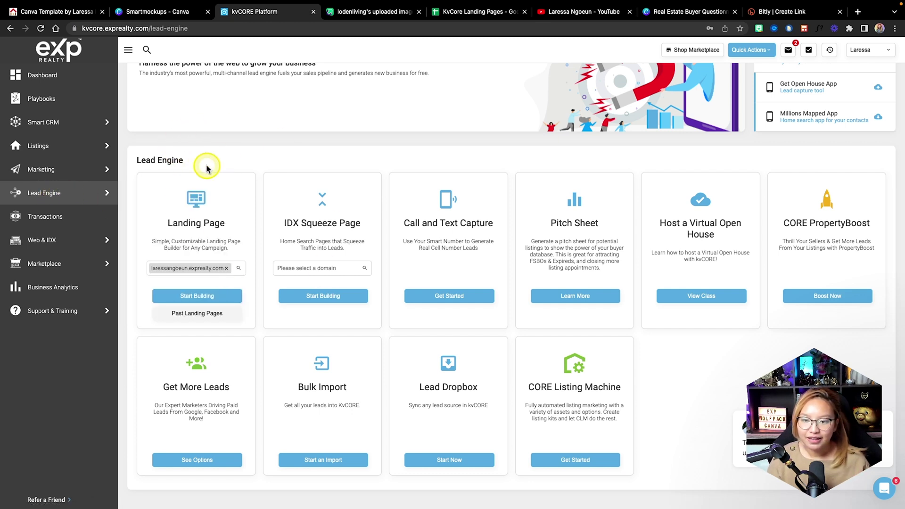
left_click(229, 270)
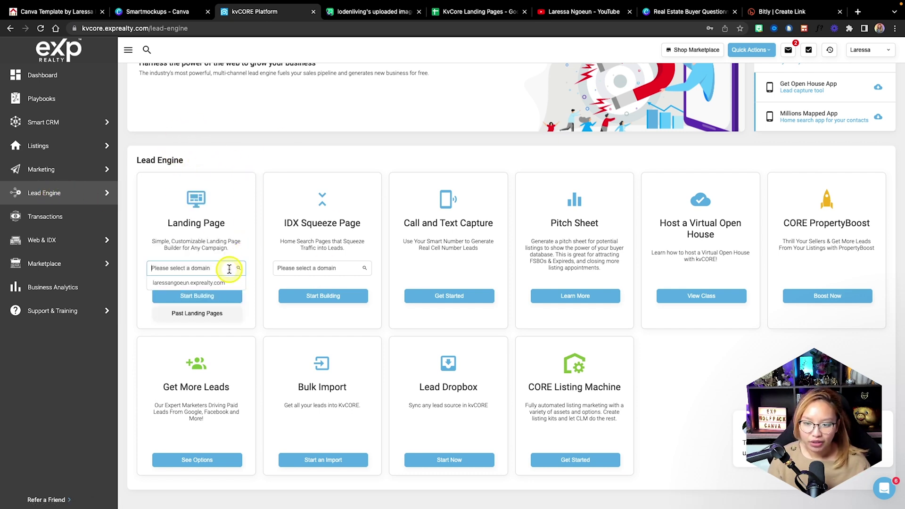
left_click(189, 283)
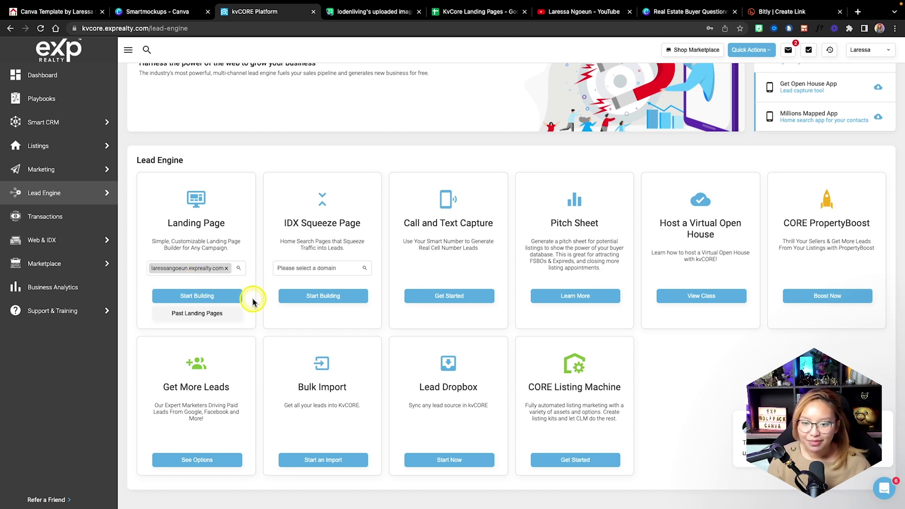
Step: Start building the landing page and remove the eXp logo
left_click(225, 301)
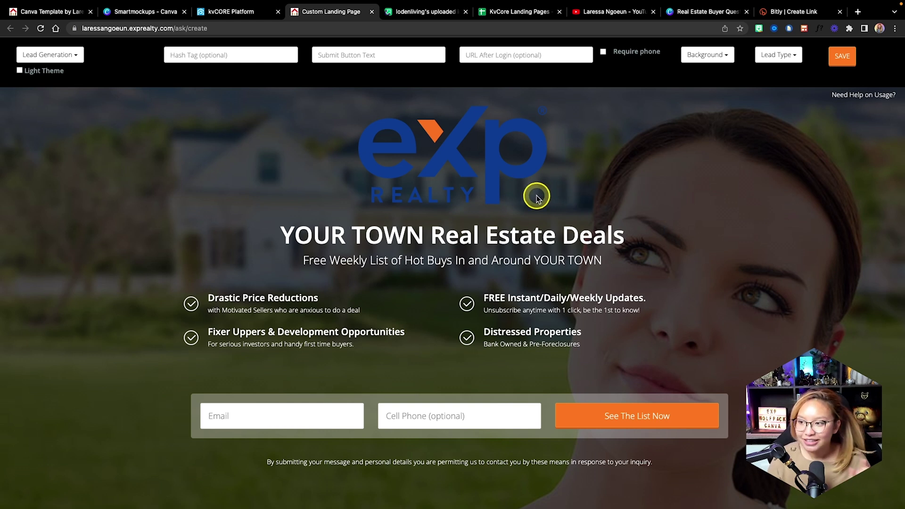
left_click(461, 160)
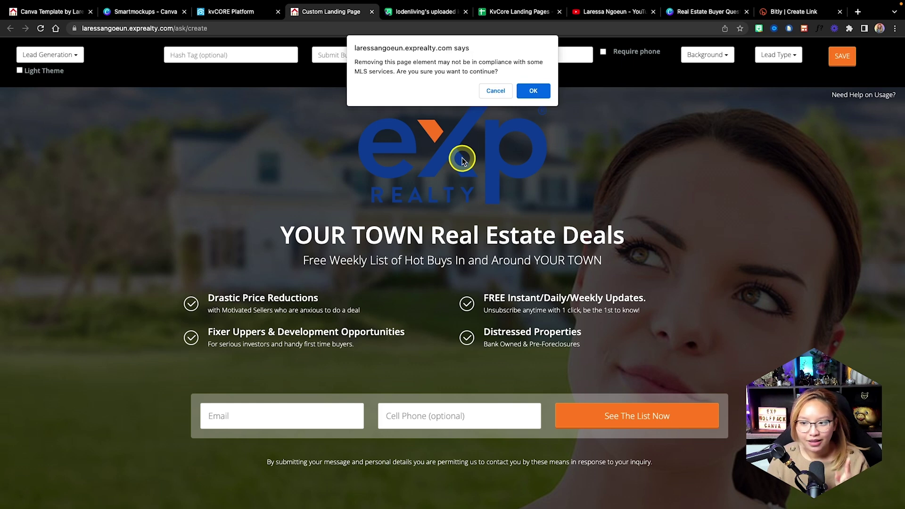
left_click(533, 91)
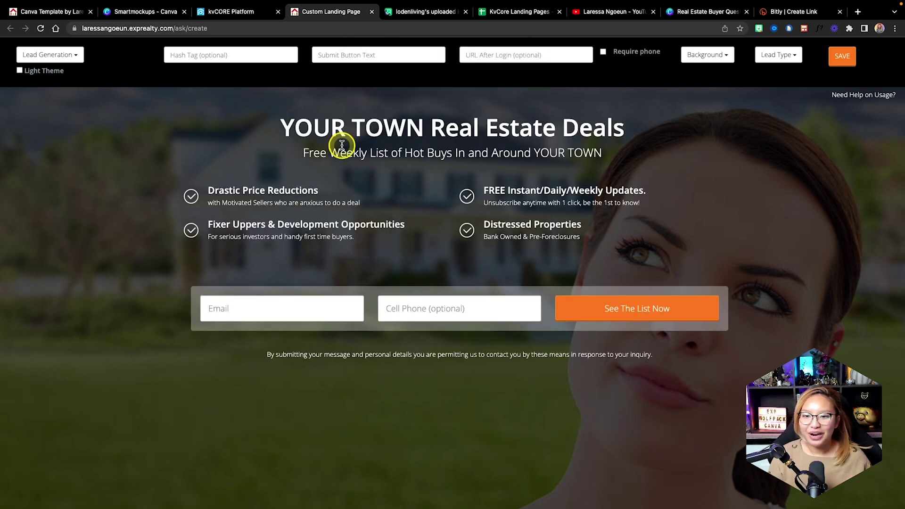
Step: Set the page layout to Video + Lead and lead type to Agent, keeping the dark theme
left_click(76, 56)
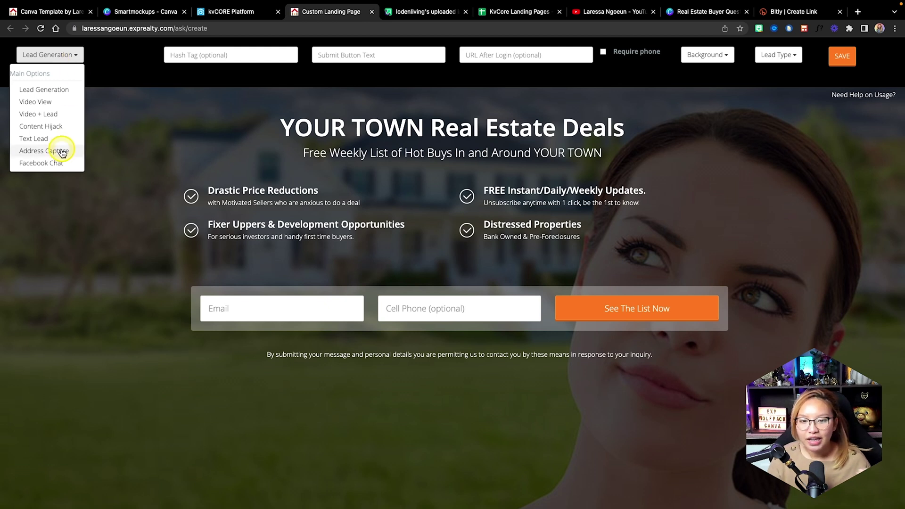
scroll(71, 119, "down", 1)
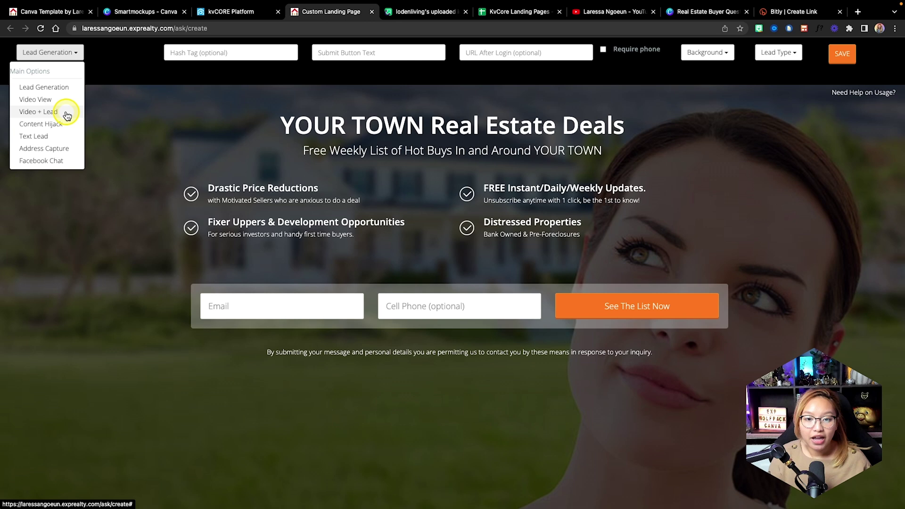
left_click(67, 112)
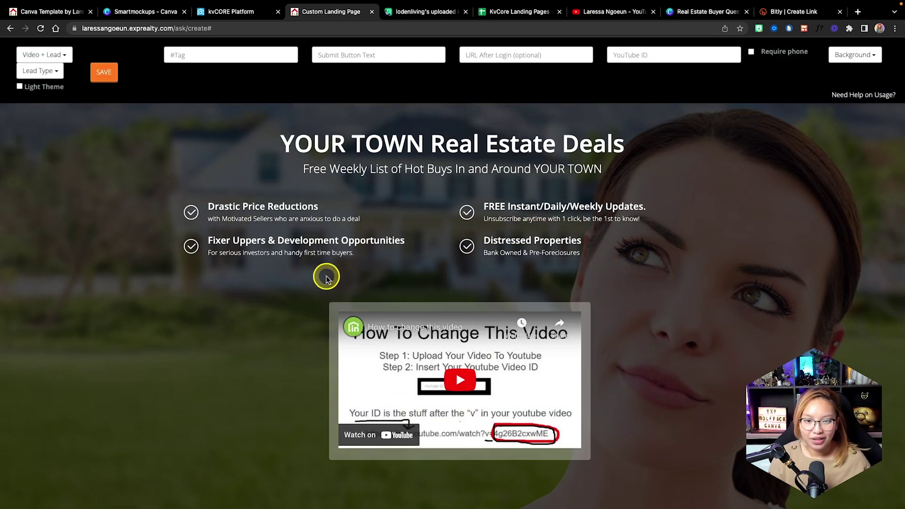
left_click(54, 75)
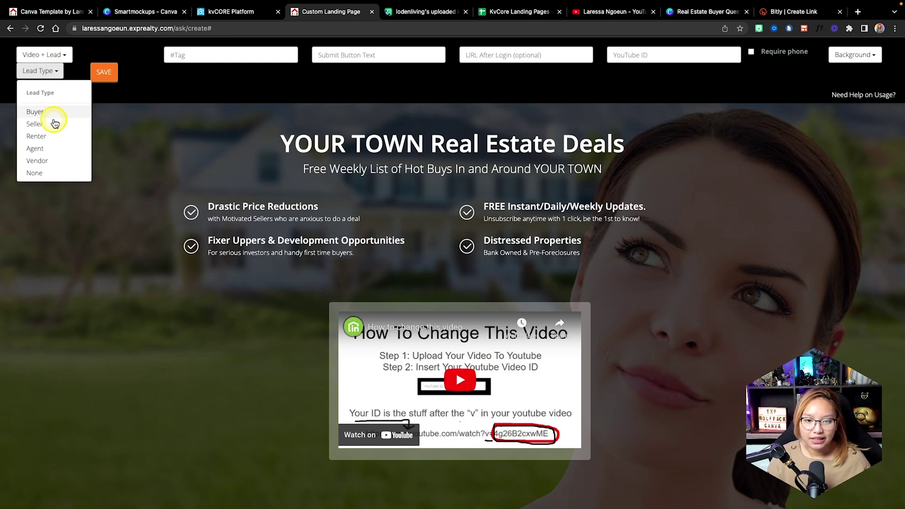
left_click(37, 150)
left_click(20, 87)
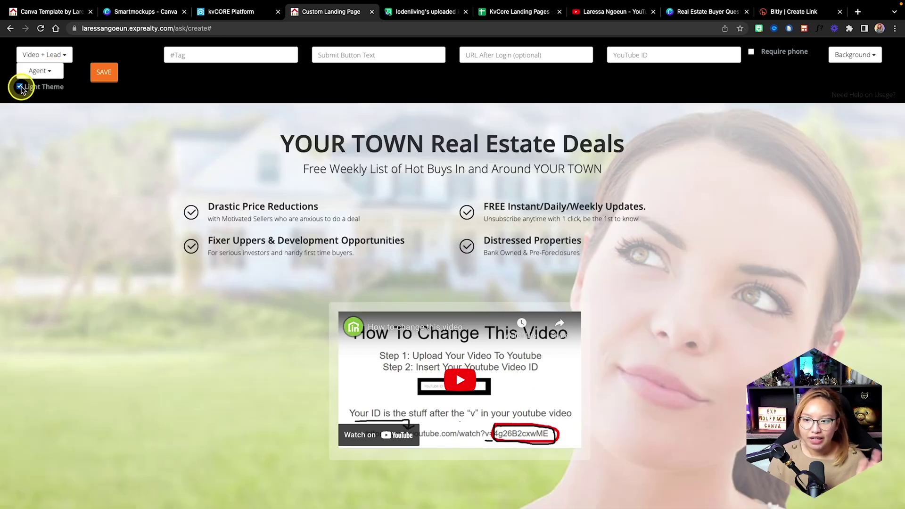
left_click(20, 87)
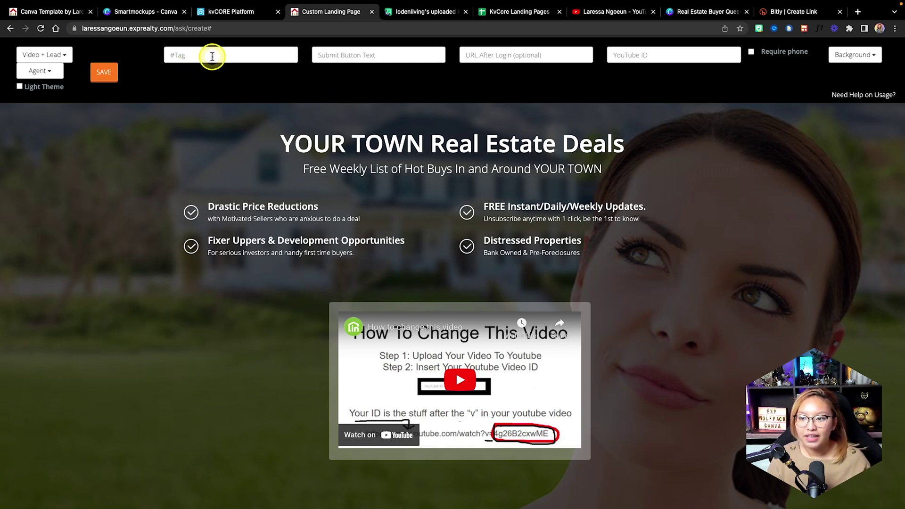
left_click(520, 14)
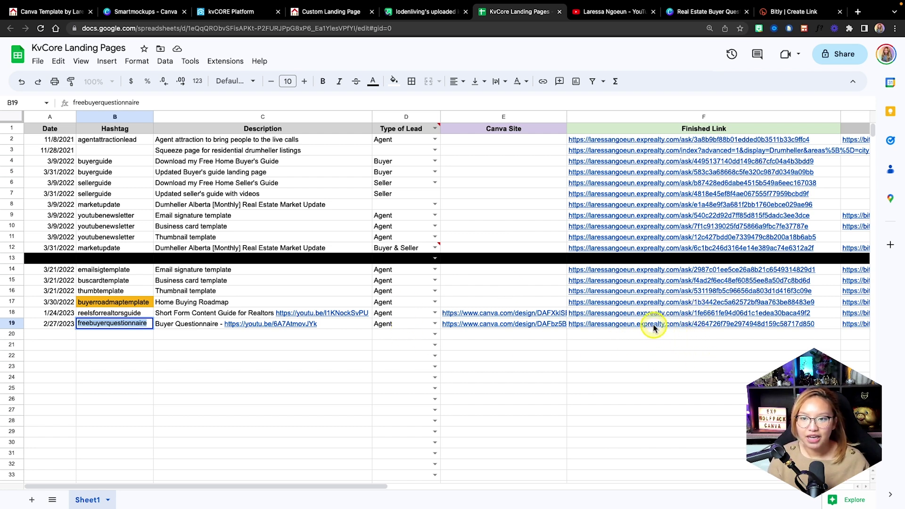
Step: Copy the freebuyerquestionnaire hashtag from cell B19 and place the cursor in the #Tag field
left_click(104, 337)
left_click(129, 327)
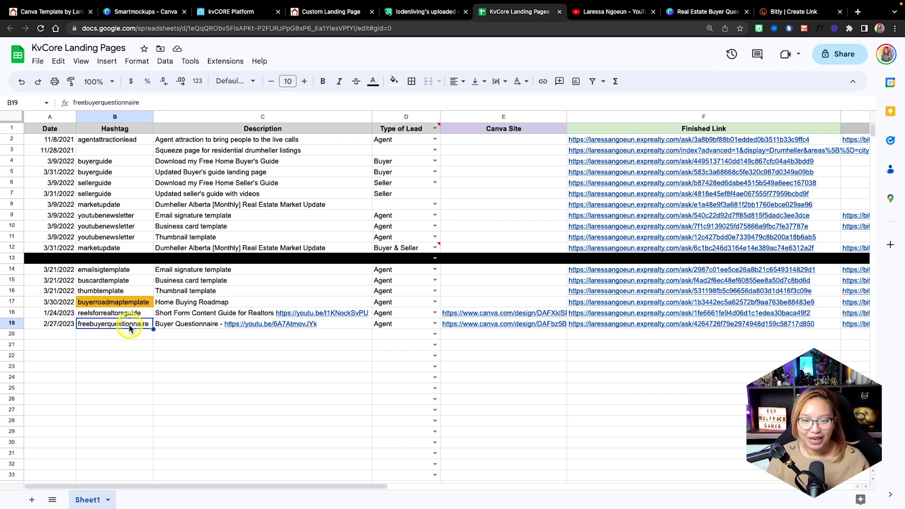
double_click(137, 327)
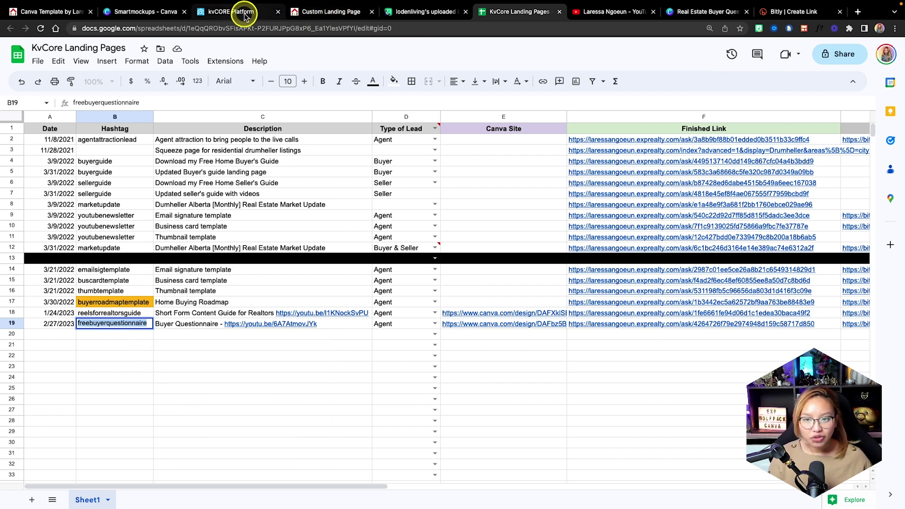
left_click(337, 13)
left_click(233, 54)
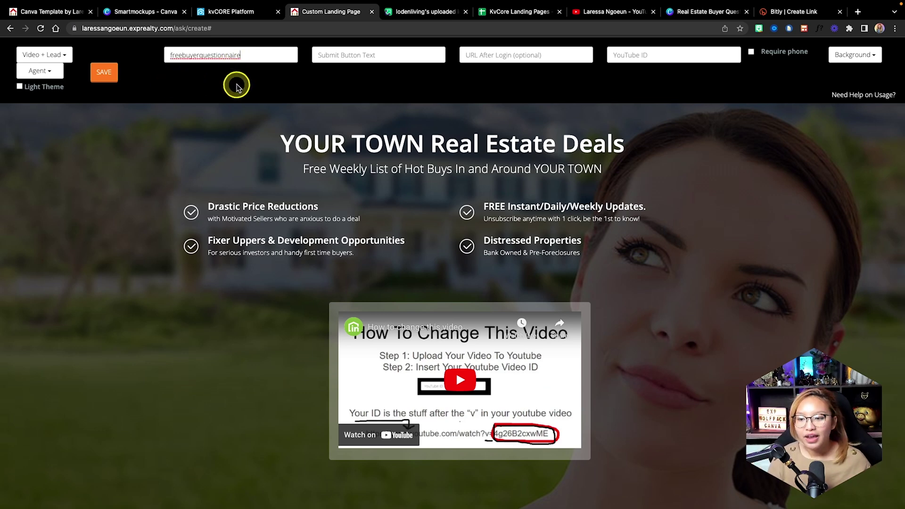
Step: Paste freebuyerquestionnaire into #Tag and set the Submit Button Text to DOWNLOAD NOW
scroll(329, 377, "down", 3)
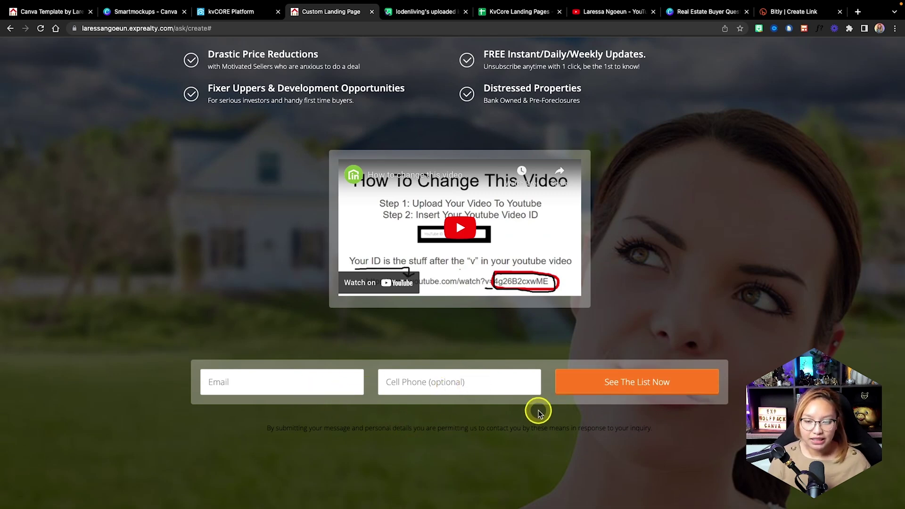
scroll(538, 413, "up", 3)
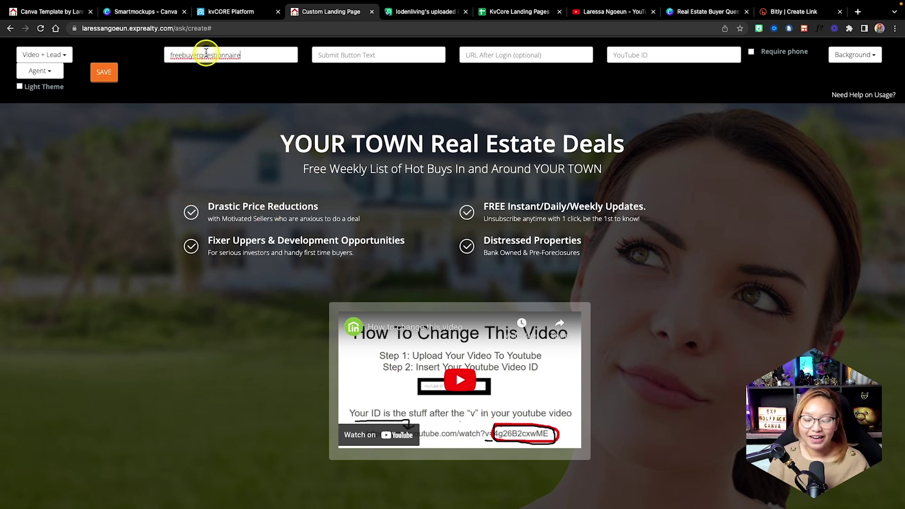
left_click(363, 56)
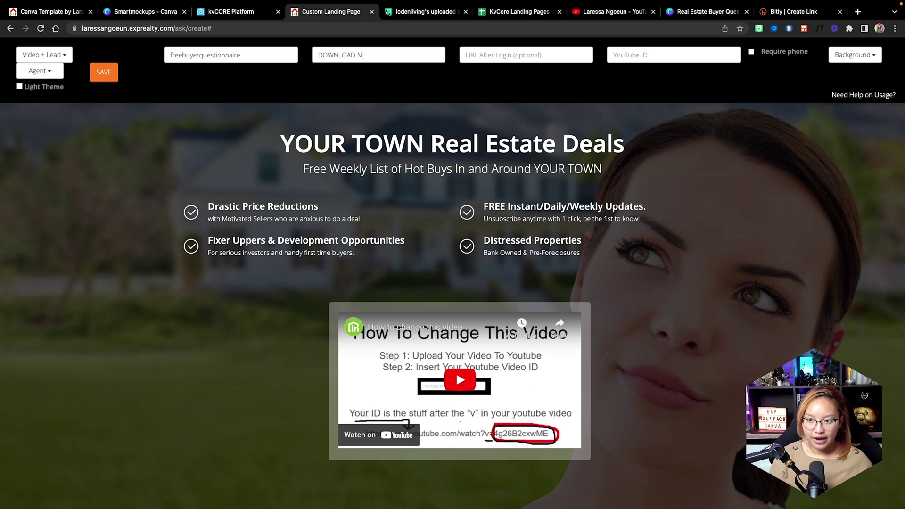
scroll(419, 97, "down", 5)
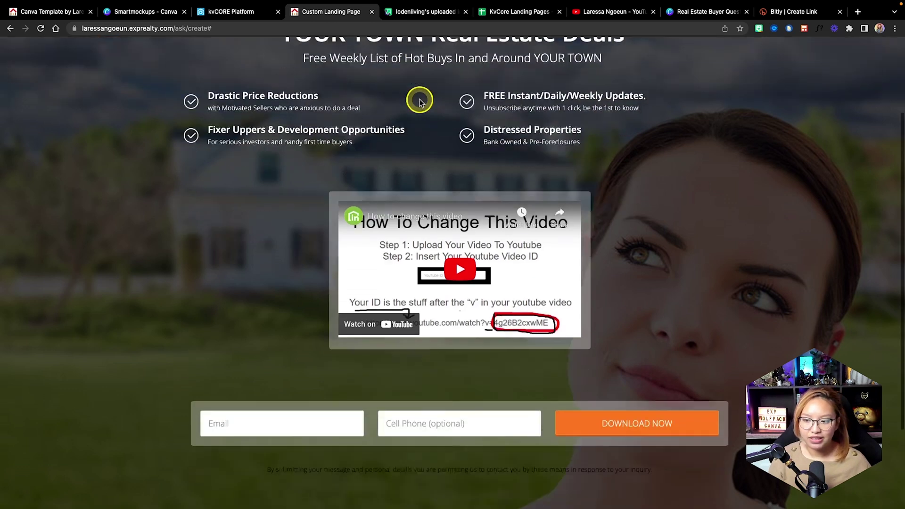
scroll(640, 208, "up", 5)
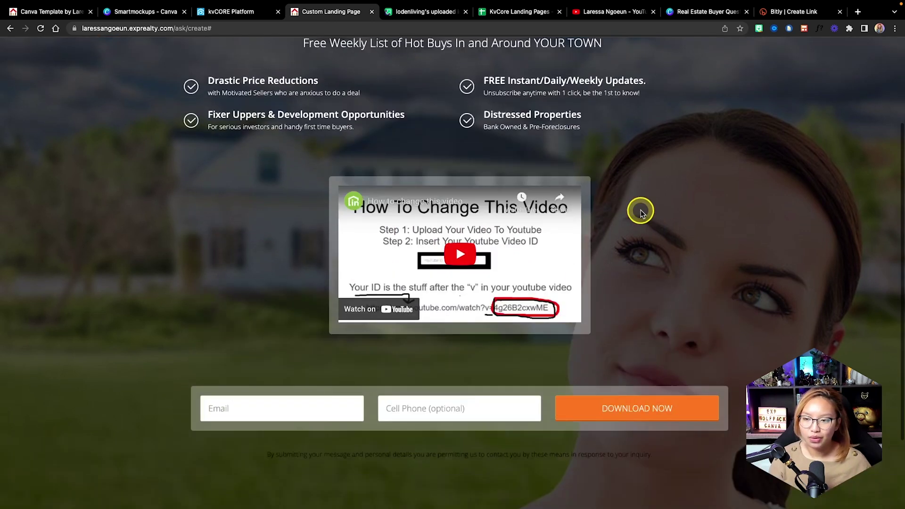
left_click(488, 55)
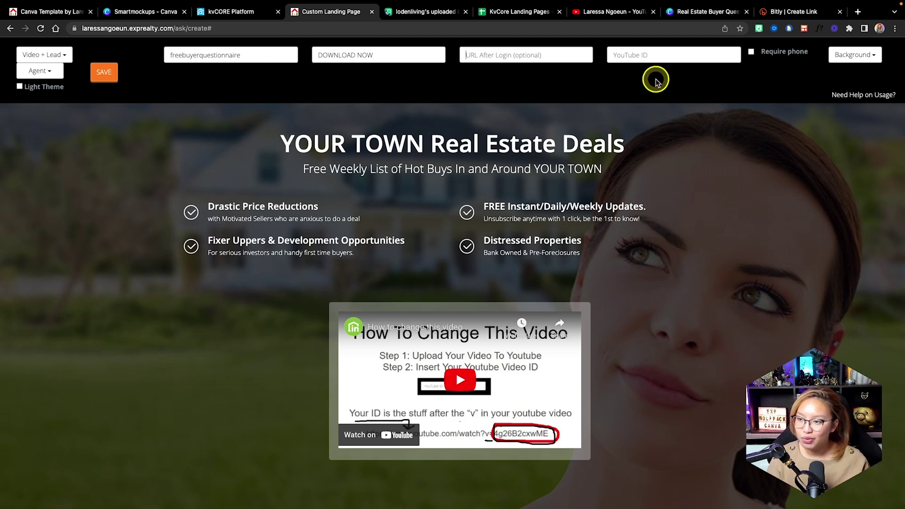
left_click(704, 18)
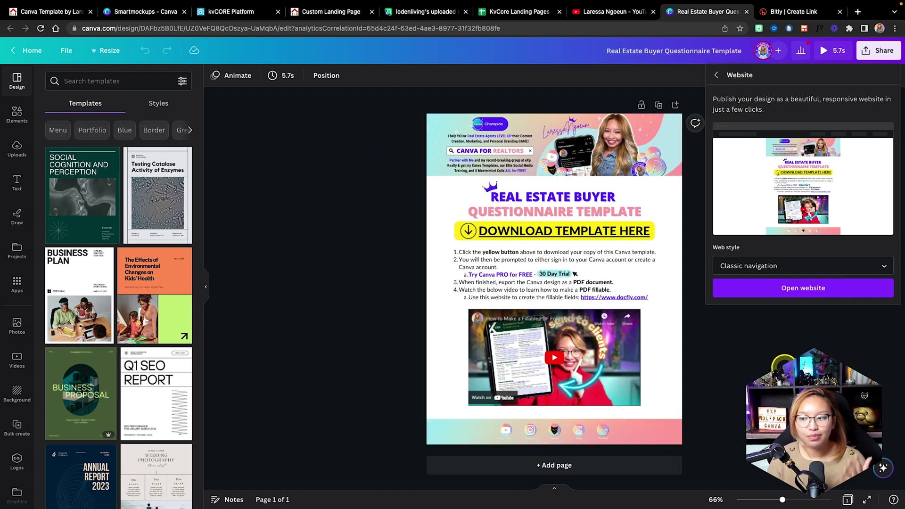
Step: Publish the questionnaire design as a website using the Classic navigation style
left_click(785, 365)
left_click(878, 51)
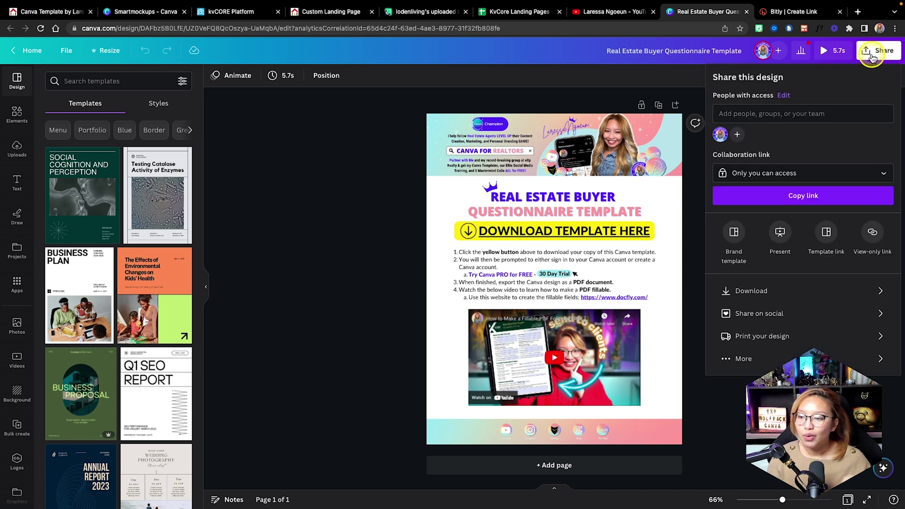
left_click(761, 359)
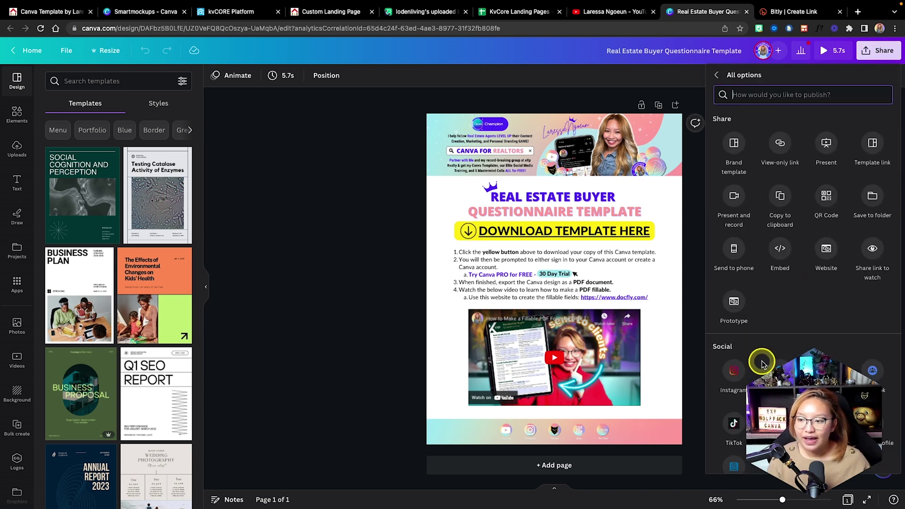
left_click(826, 250)
left_click(786, 267)
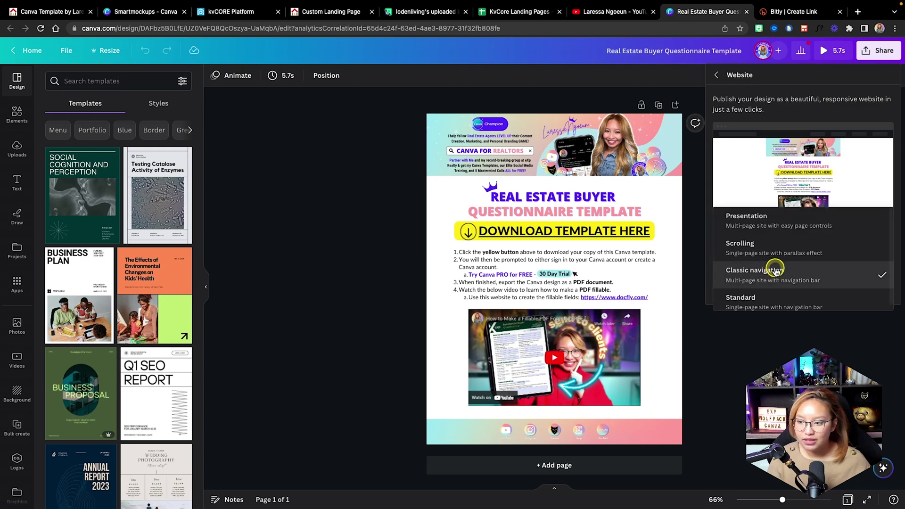
left_click(781, 271)
left_click(786, 286)
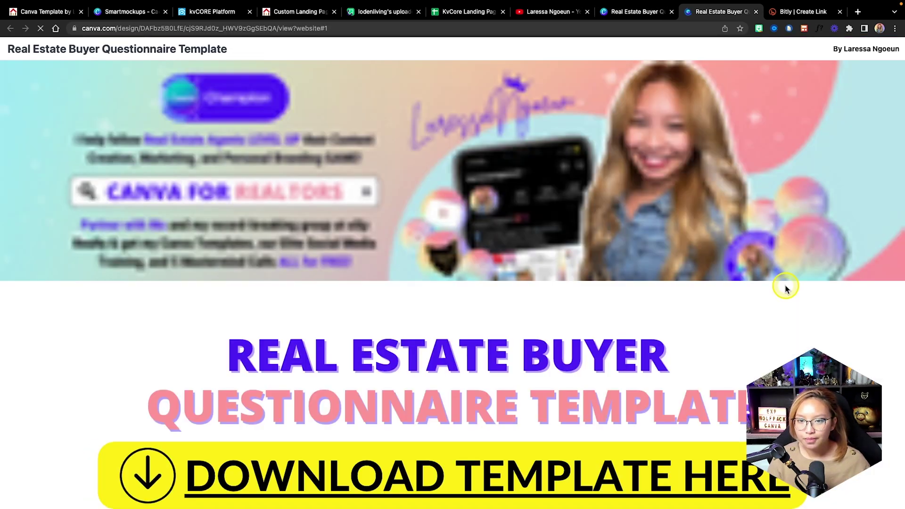
Step: Scroll the published site and play its embedded YouTube video
scroll(786, 288, "down", 4)
scroll(786, 289, "down", 12)
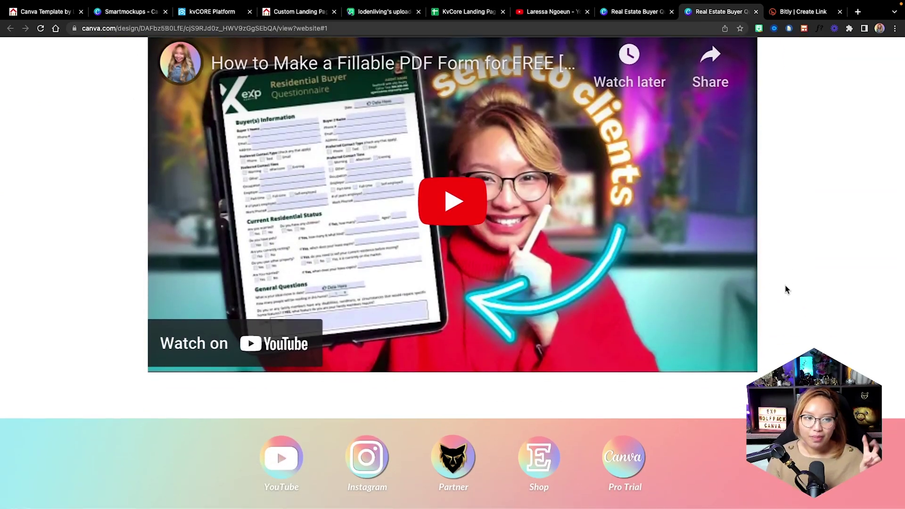
left_click(448, 206)
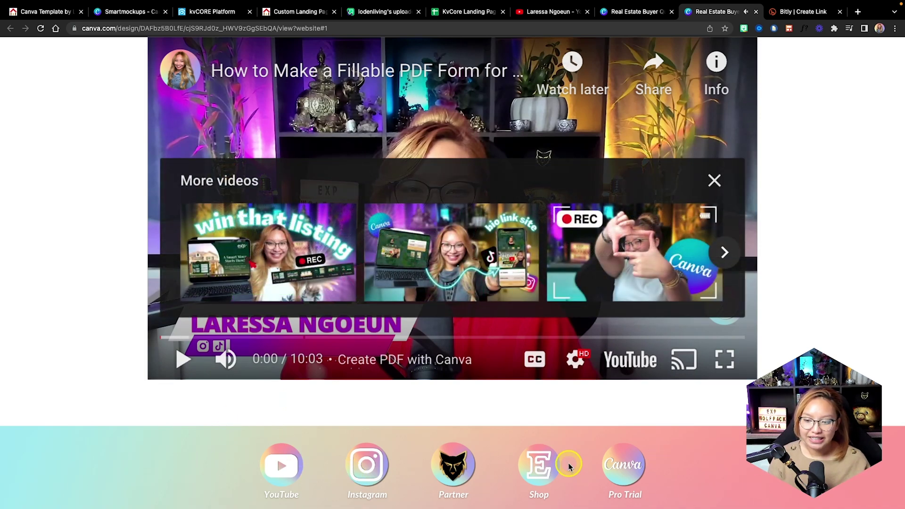
scroll(533, 452, "up", 10)
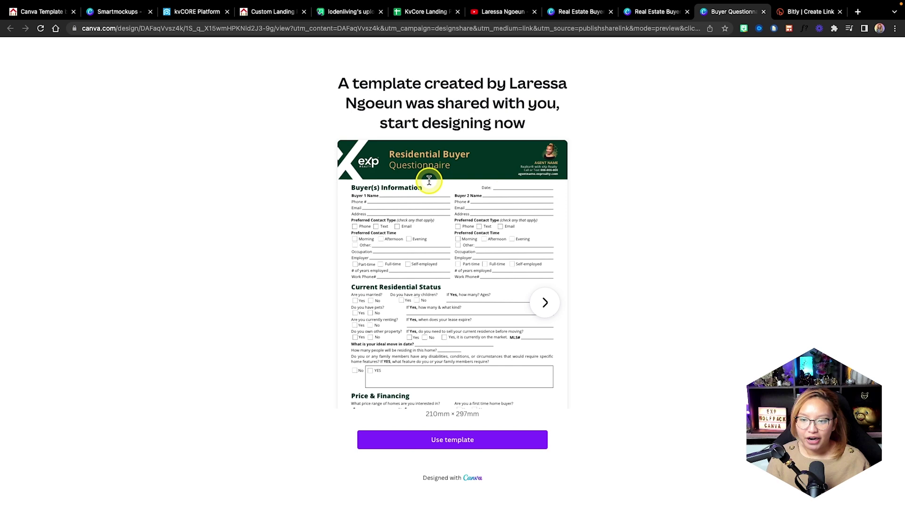
Step: Page through the shared template preview, close it, and select the questionnaire page's URL
left_click(556, 311)
left_click(556, 310)
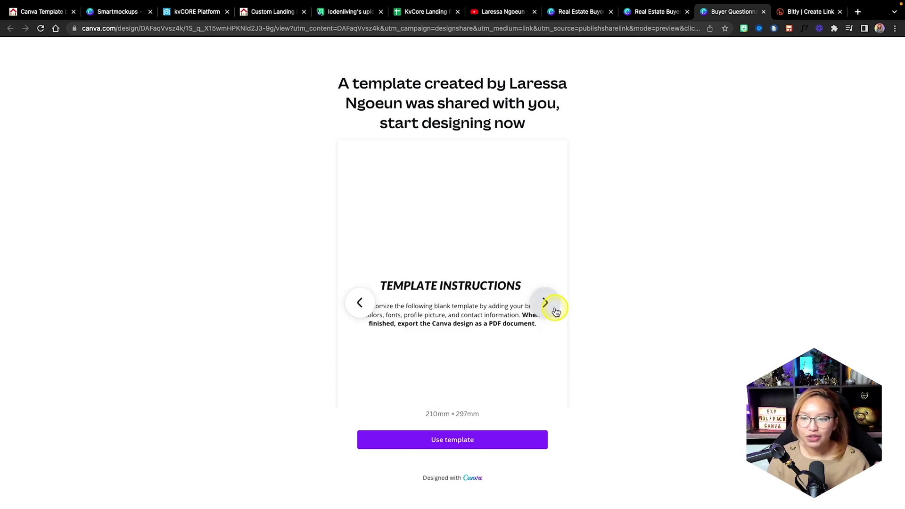
left_click(556, 310)
left_click(556, 310)
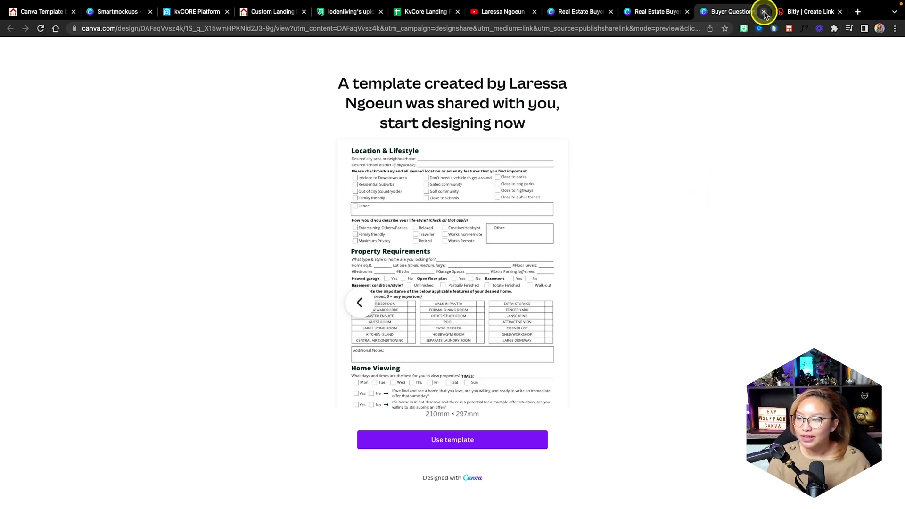
left_click(764, 11)
left_click(537, 28)
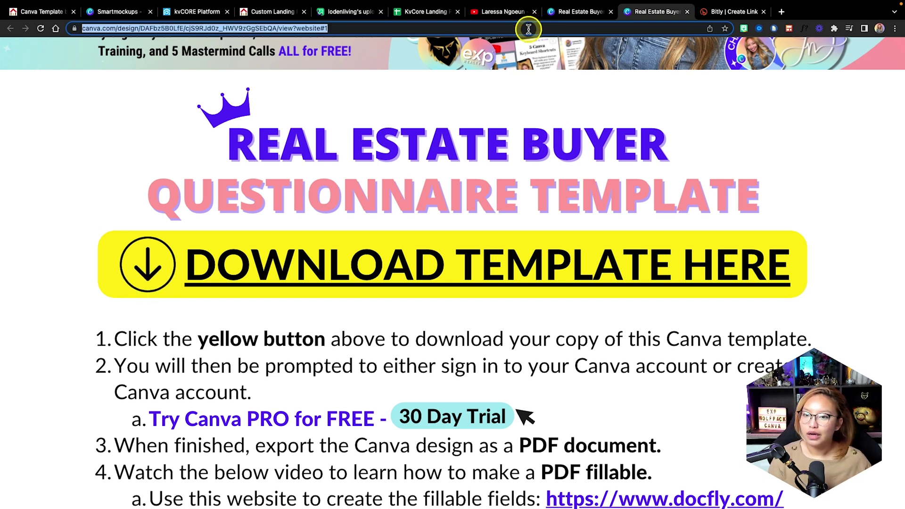
Step: Paste the Canva questionnaire URL into the landing page's URL After Login field
left_click(298, 12)
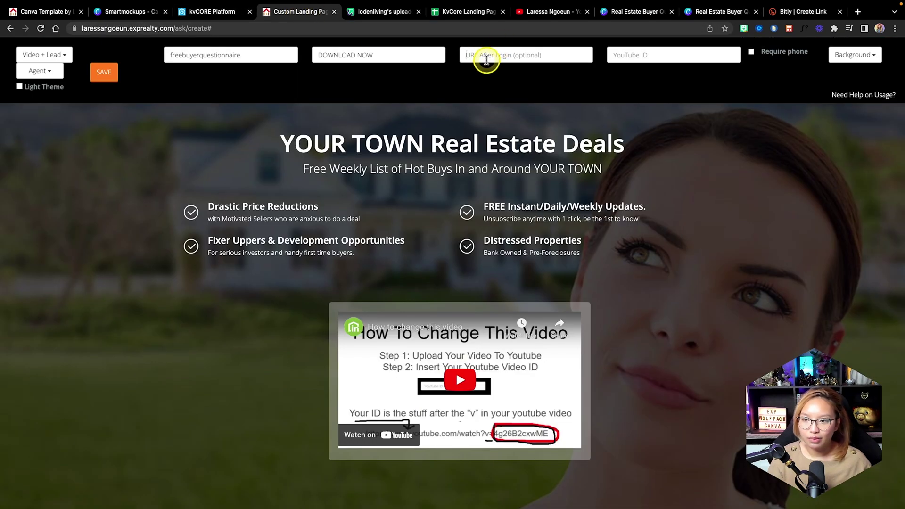
left_click(598, 77)
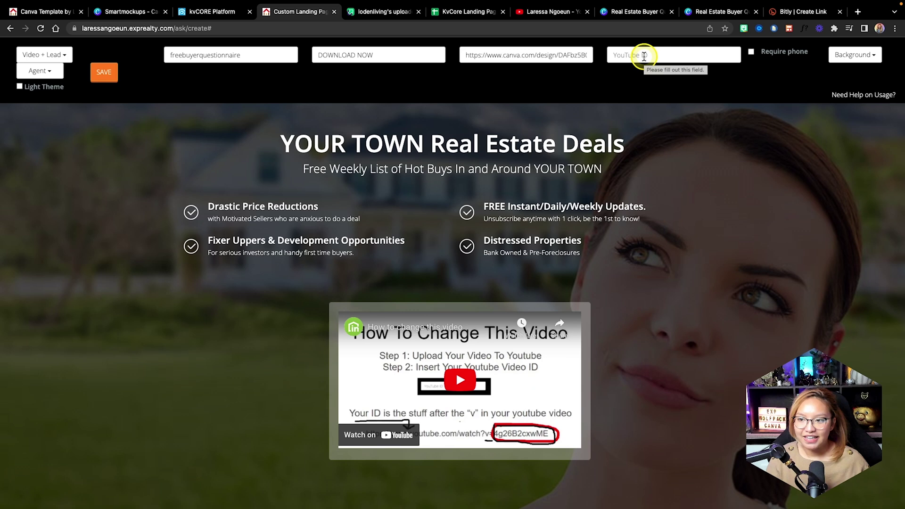
left_click(552, 12)
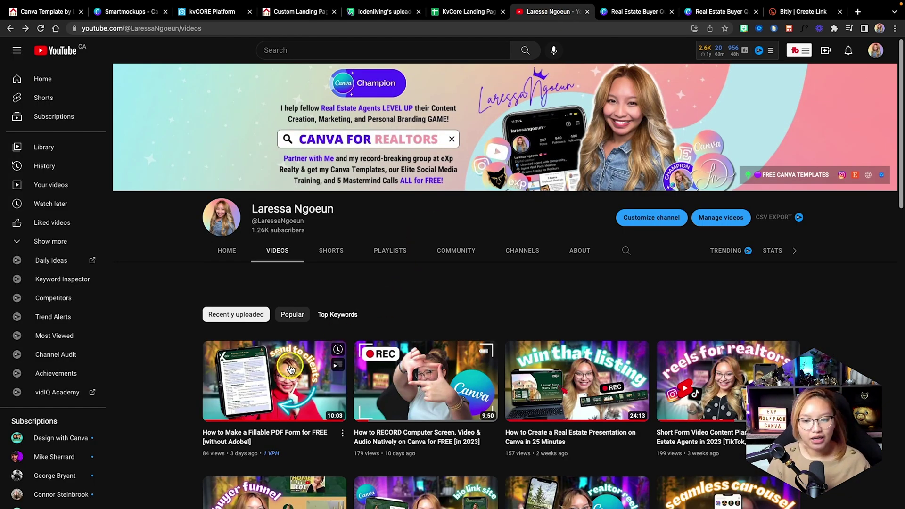
Step: Open the 'How to Make a Fillable PDF Form' video and copy its ID 6A7AtmovJYk
left_click(282, 383)
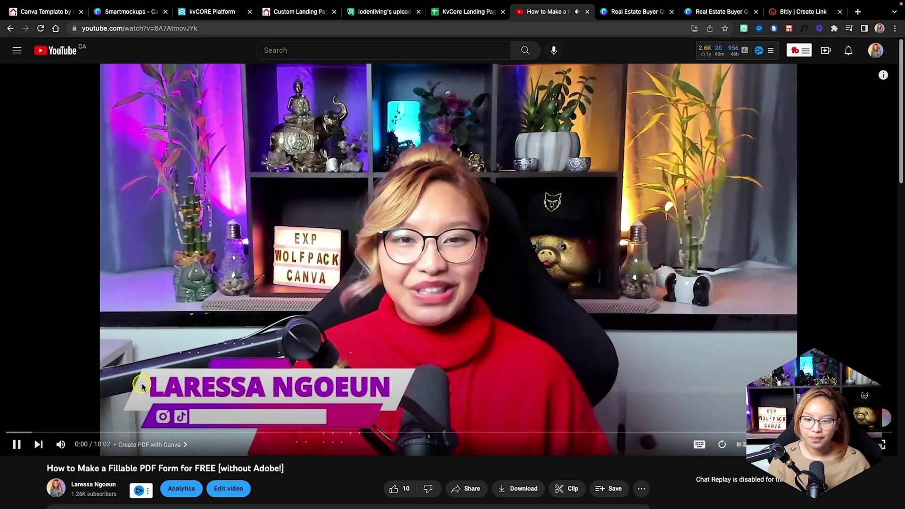
key("space")
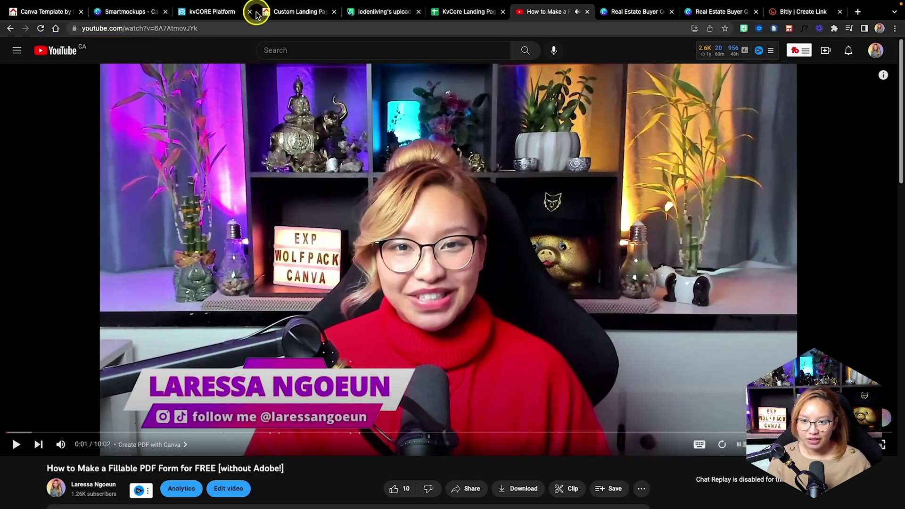
left_click(225, 30)
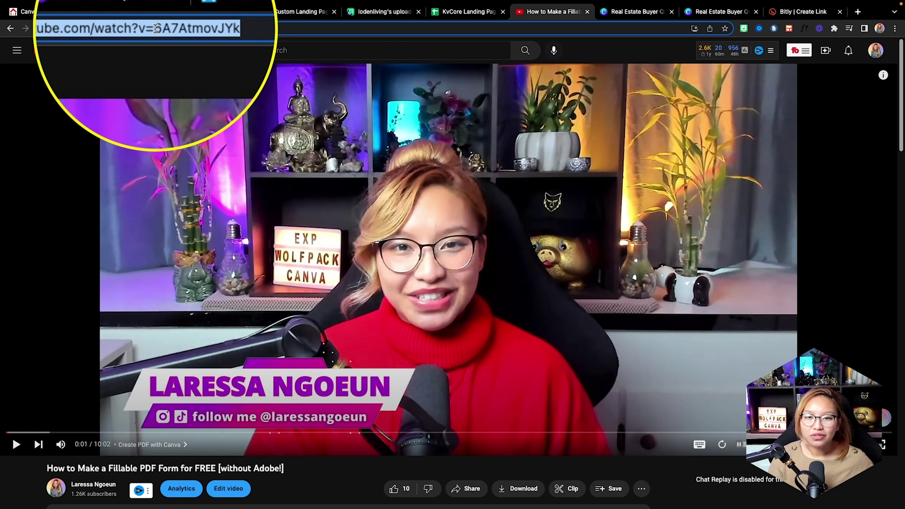
left_click(215, 27)
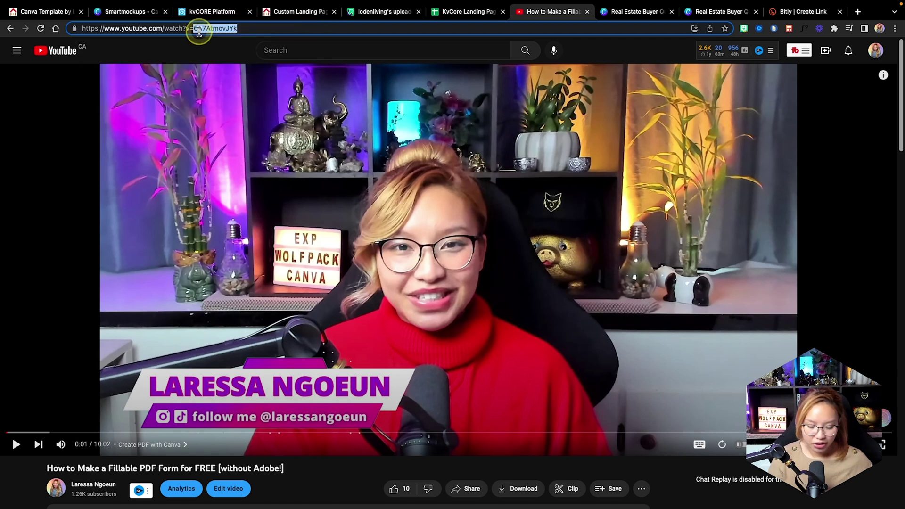
right_click(210, 27)
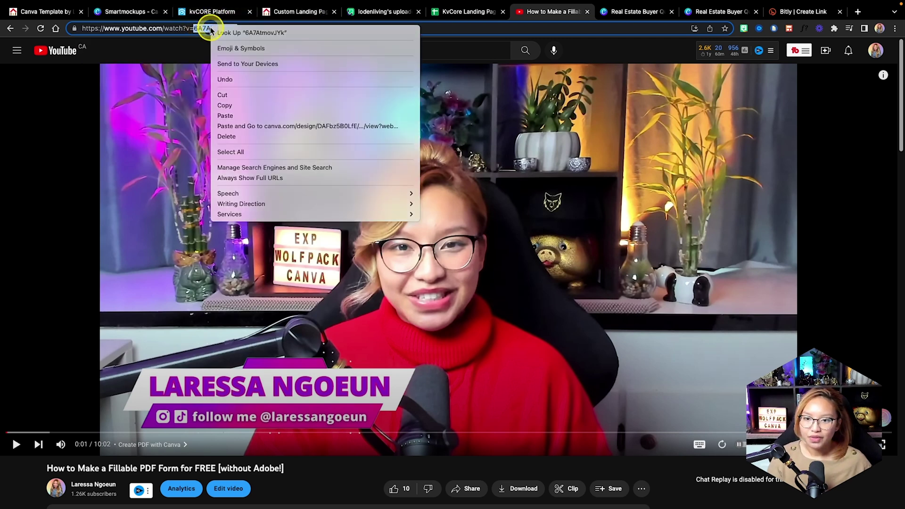
left_click(245, 106)
left_click(283, 10)
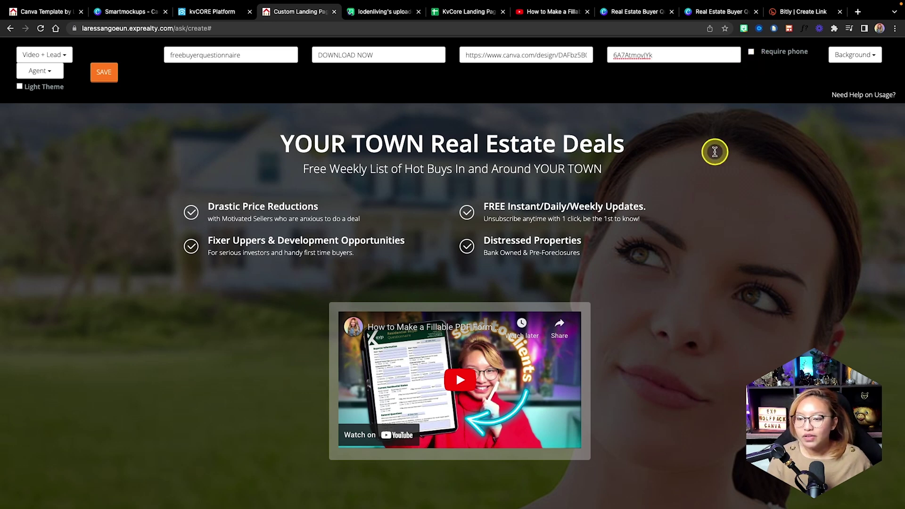
Step: Review the landing page with the fillable PDF video against the Canva questionnaire template
scroll(731, 172, "down", 5)
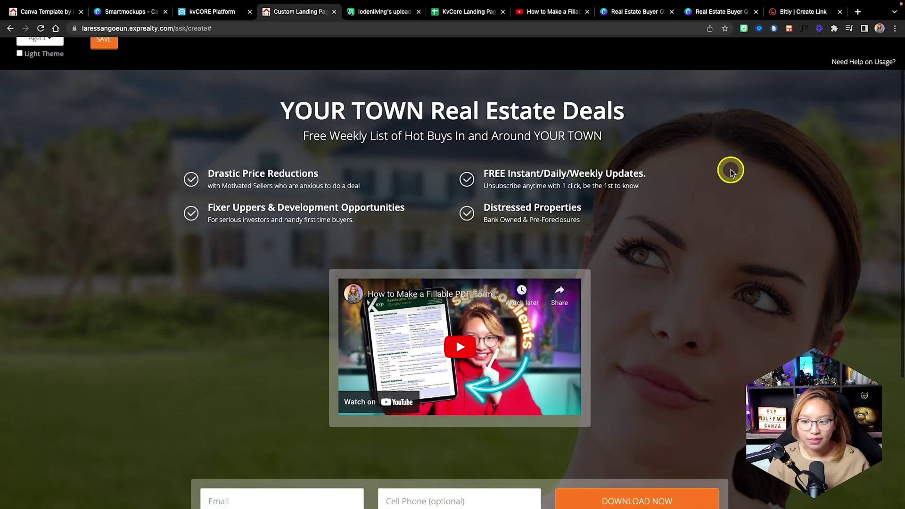
scroll(731, 172, "up", 2)
scroll(731, 172, "up", 3)
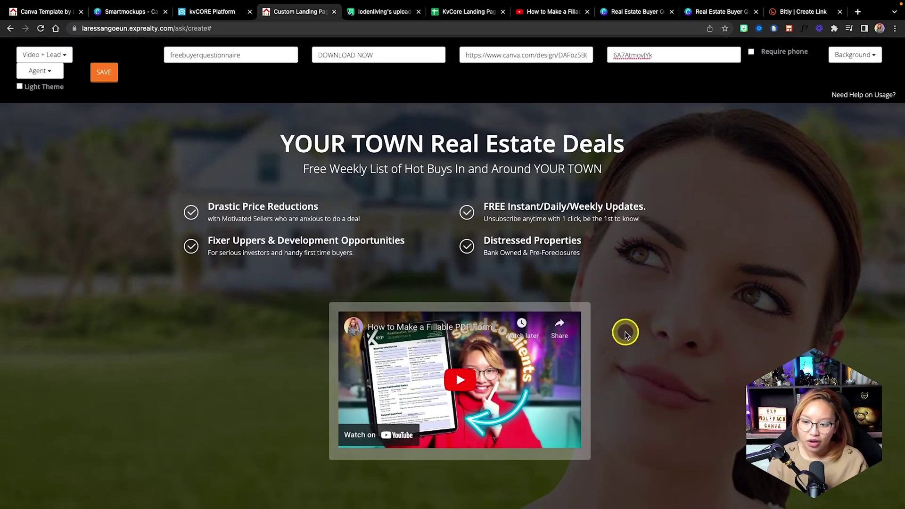
scroll(622, 329, "down", 5)
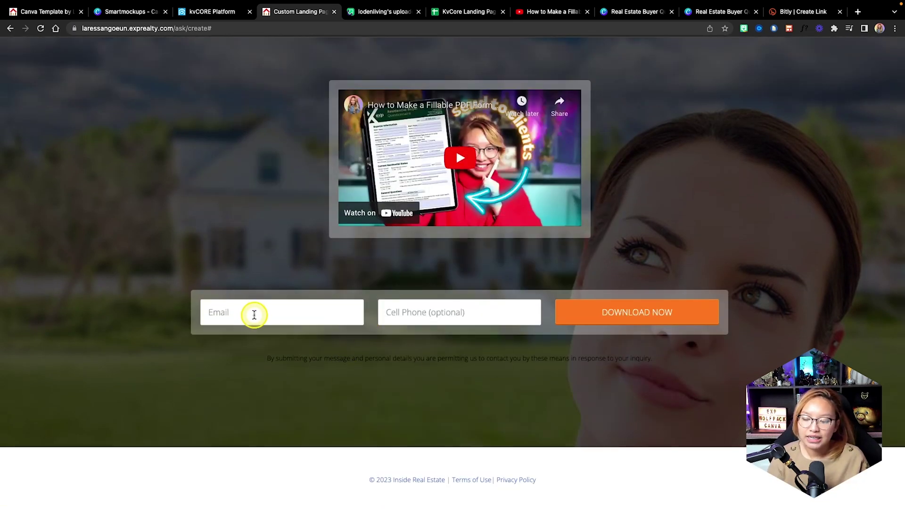
scroll(560, 286, "up", 5)
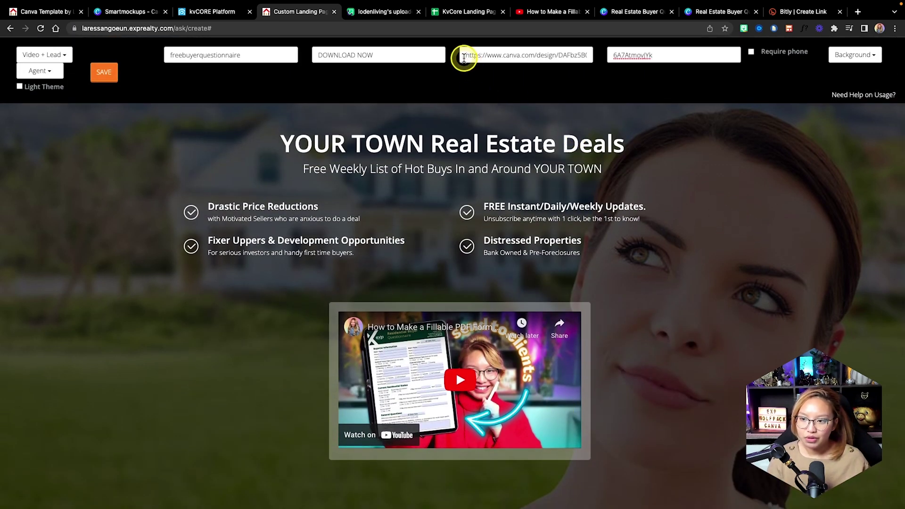
scroll(600, 253, "down", 3)
scroll(599, 257, "up", 1)
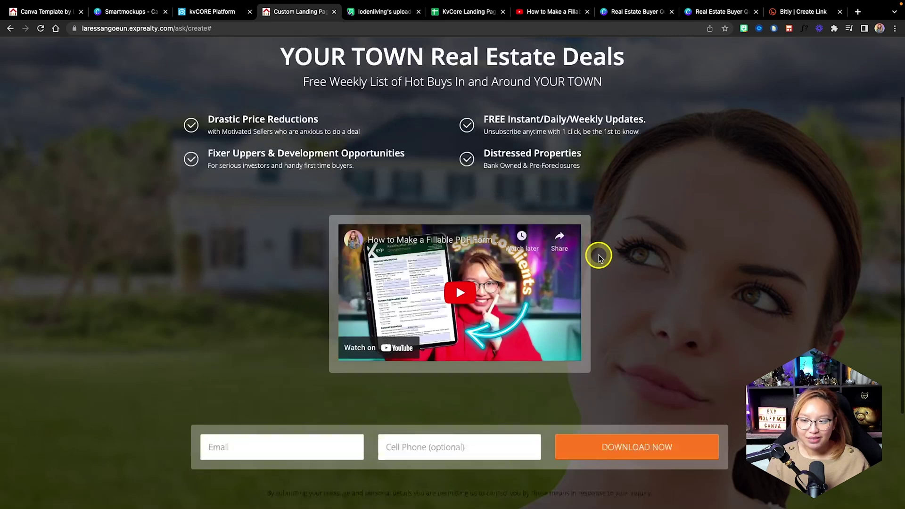
scroll(589, 243, "up", 2)
scroll(471, 321, "down", 2)
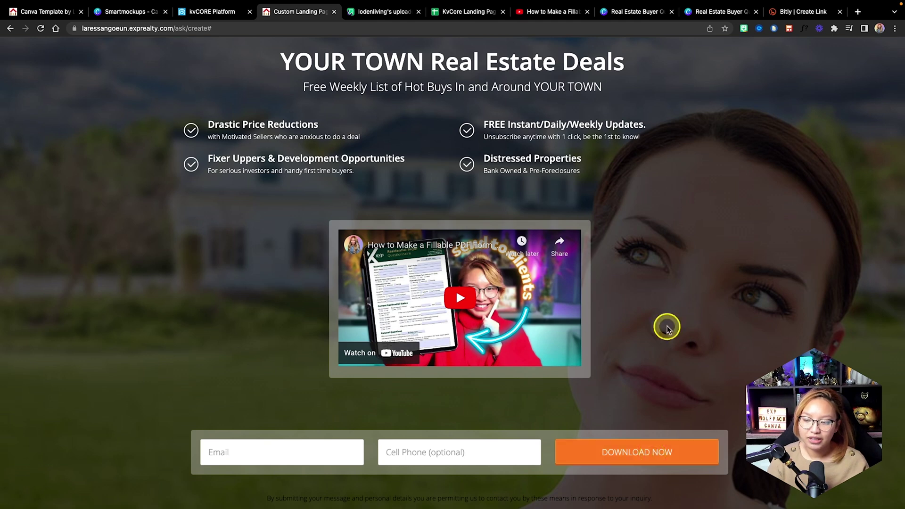
scroll(660, 302, "up", 2)
left_click(717, 14)
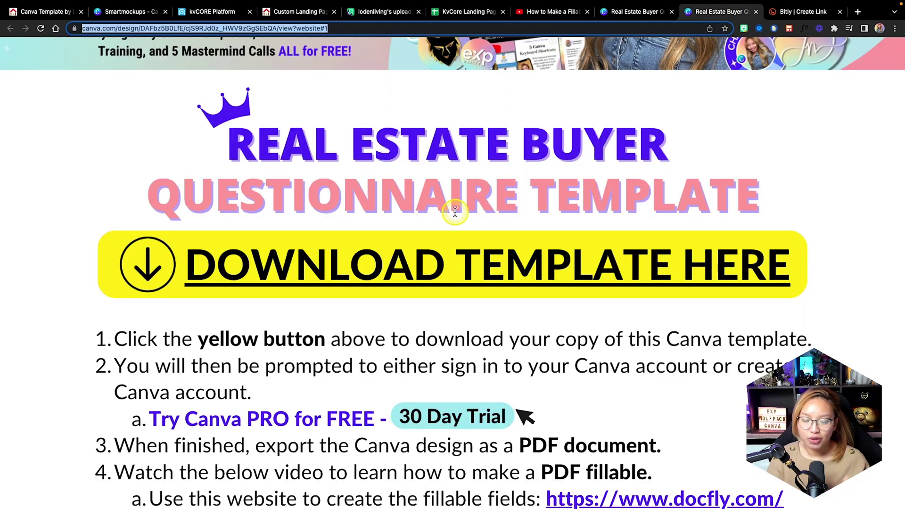
left_click(292, 11)
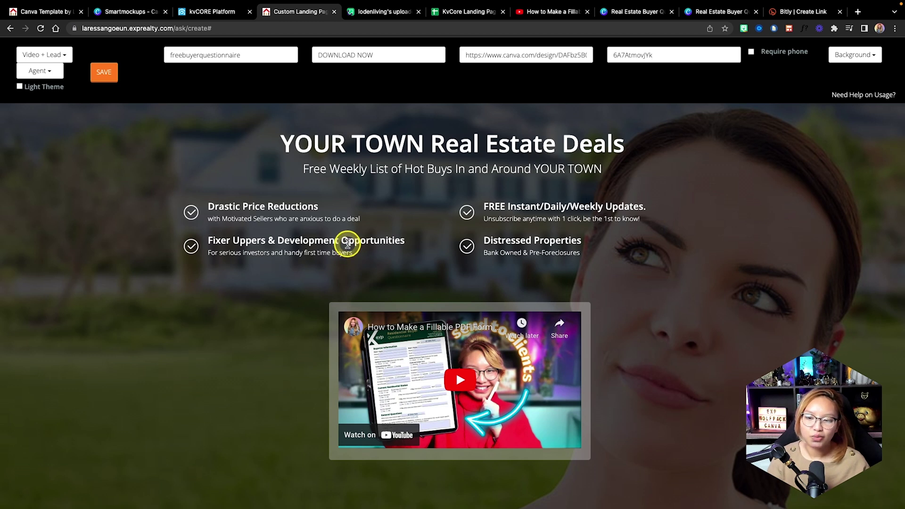
Step: Remove the Fixer Uppers and Distressed Properties bullets and retitle the headline 'Buyer Questionnaire Canva Template'
left_click(349, 243)
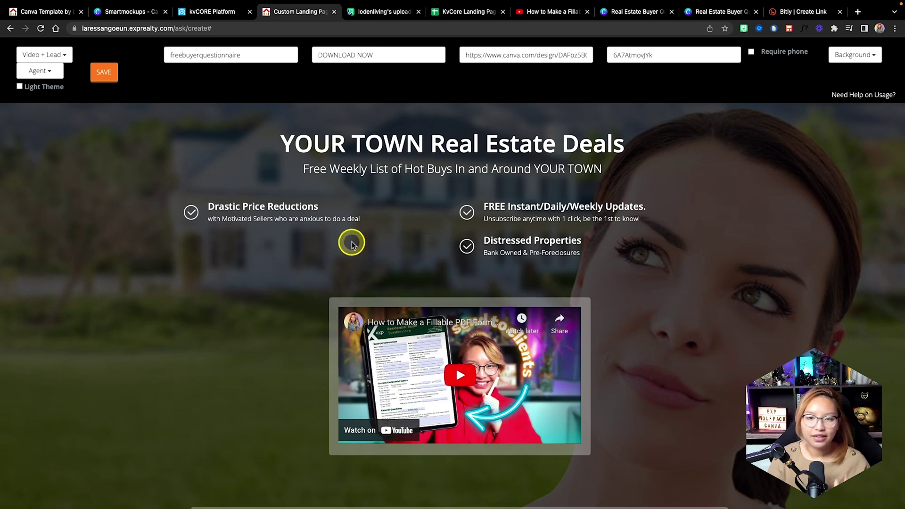
left_click(556, 244)
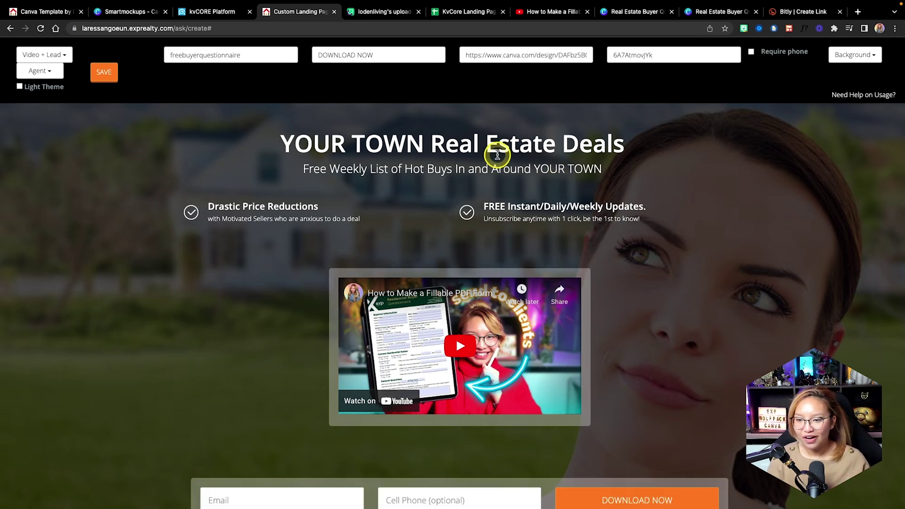
left_click(438, 144)
left_click_drag(618, 142, 473, 143)
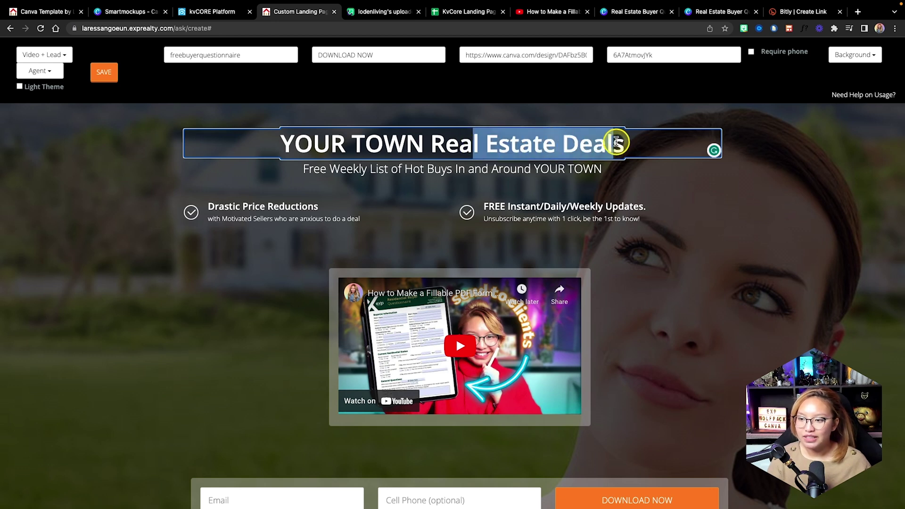
left_click_drag(617, 141, 282, 140)
type("B")
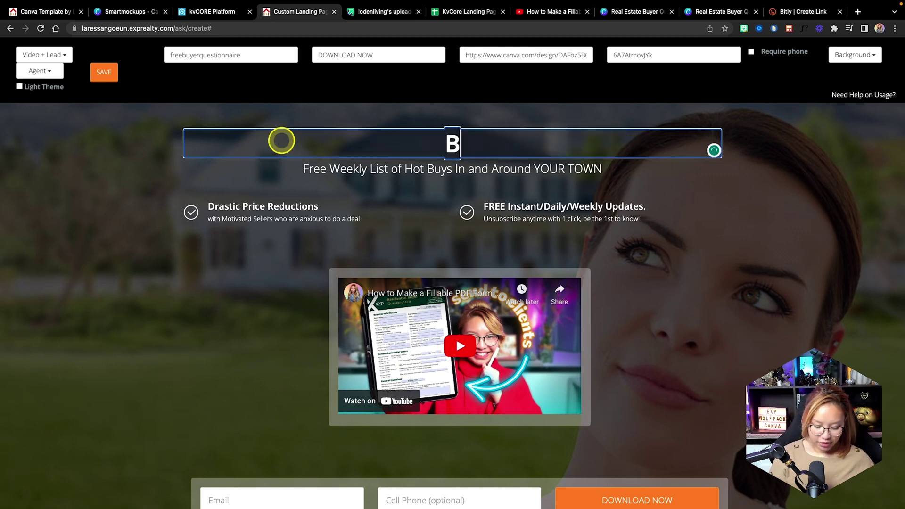
type("uyer Que")
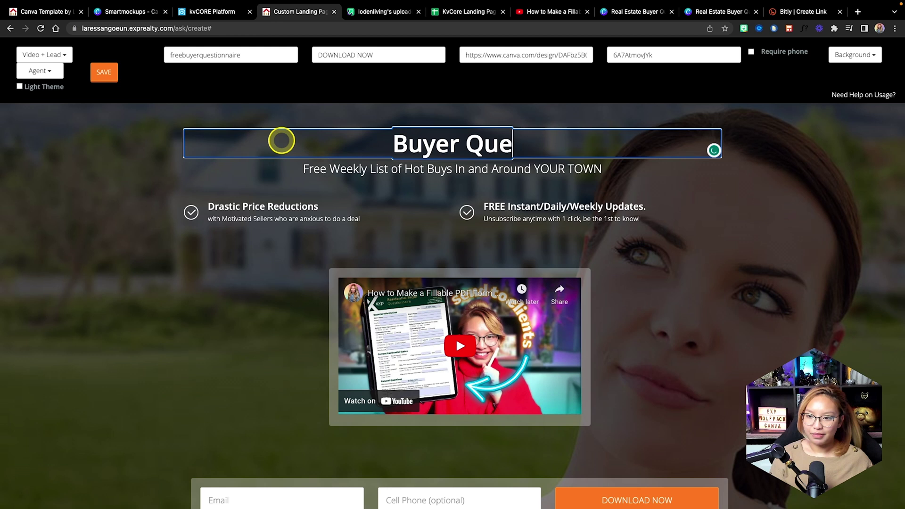
type("stionnair")
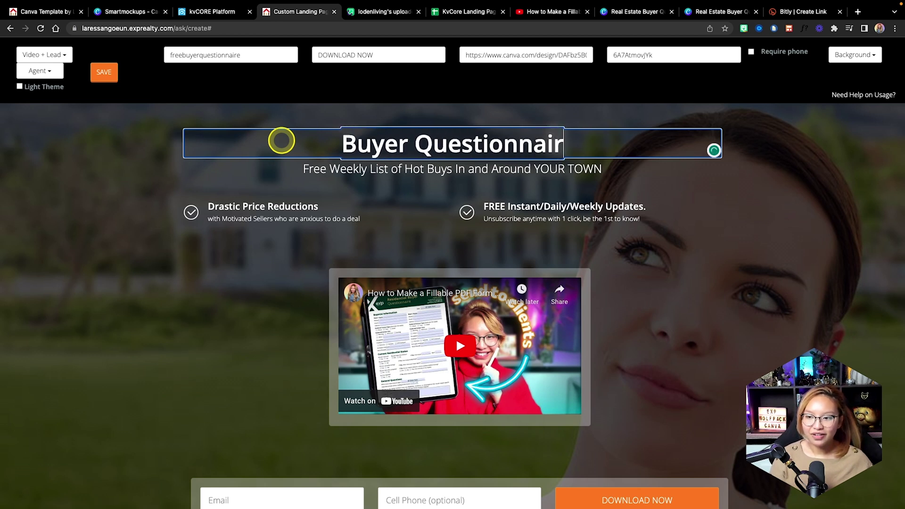
type("e Canva Te")
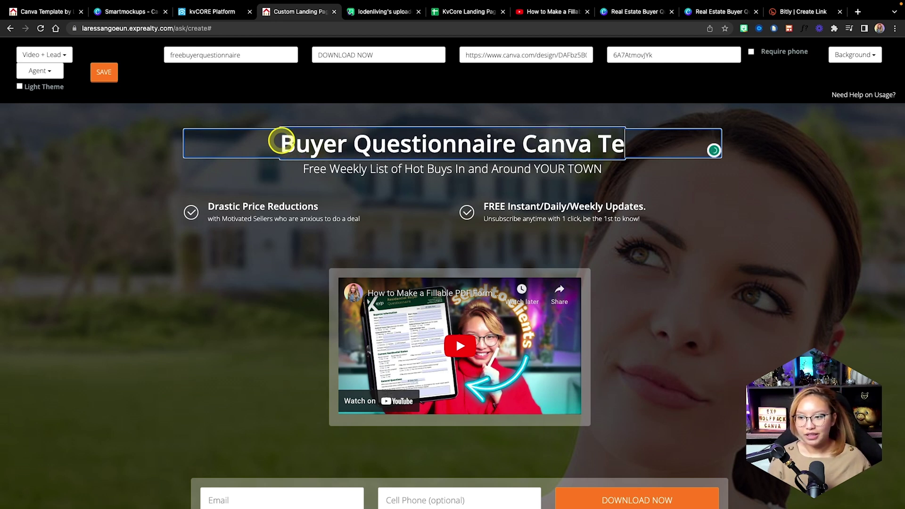
type("mplate")
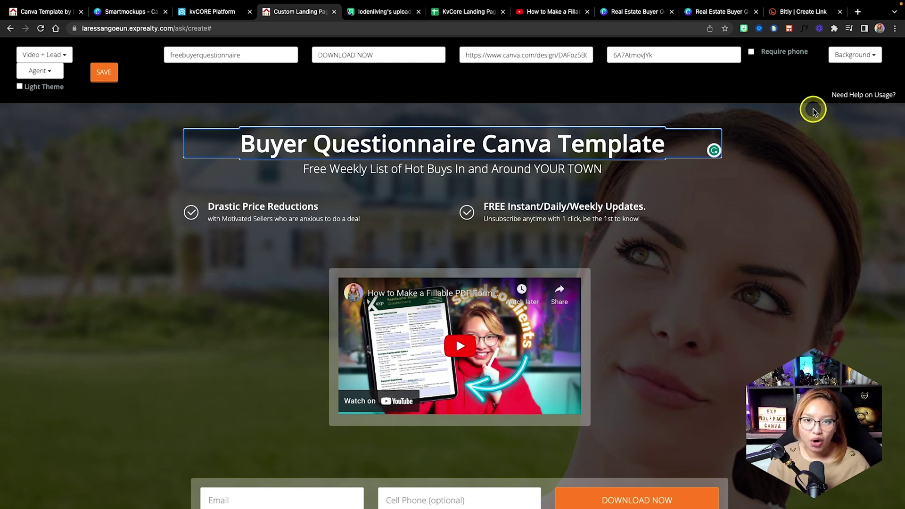
Step: Go to the Imgur account's list of uploaded images
left_click(391, 15)
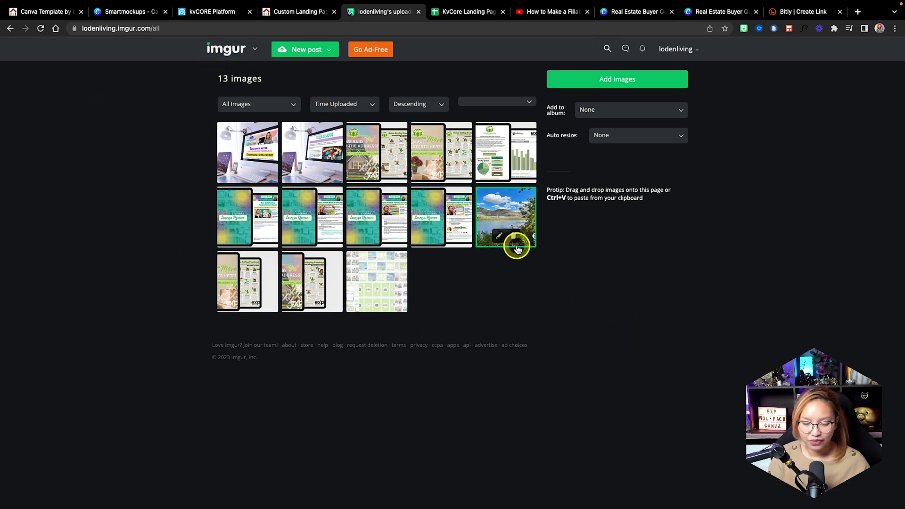
key("ctrl+Right")
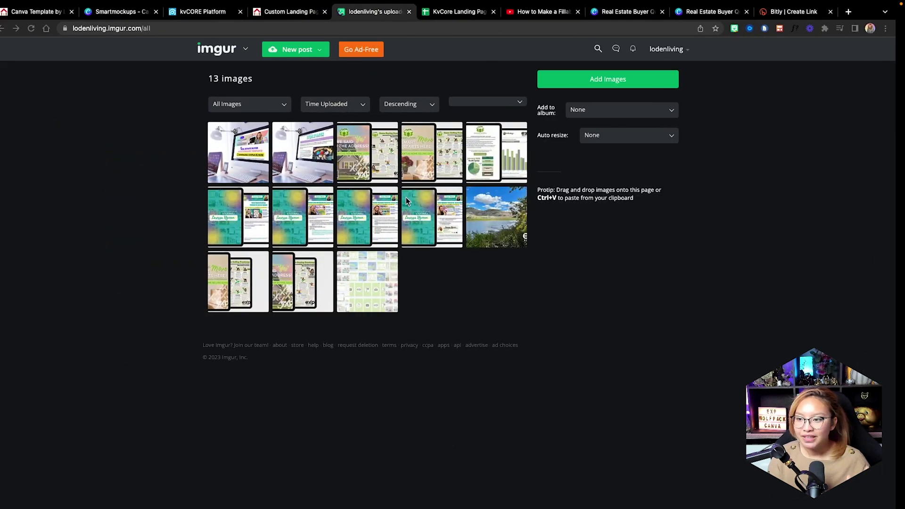
left_click(693, 49)
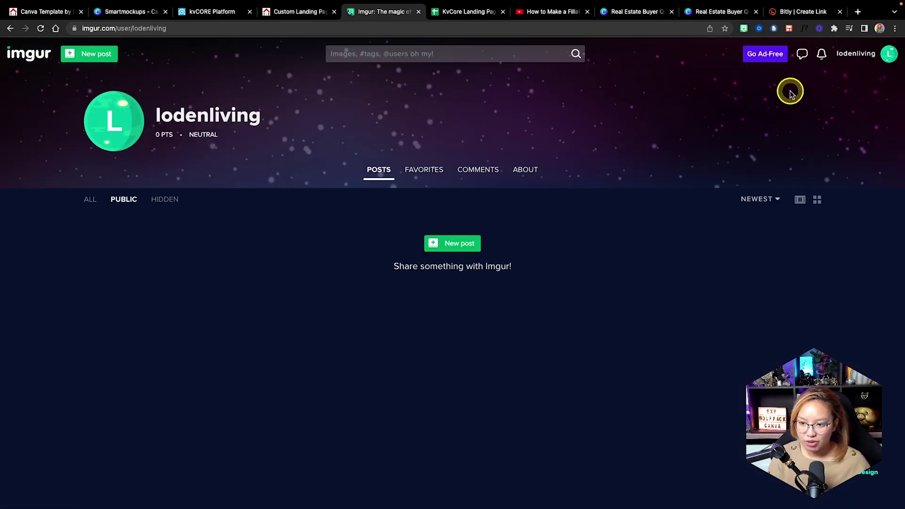
mouse_move(887, 57)
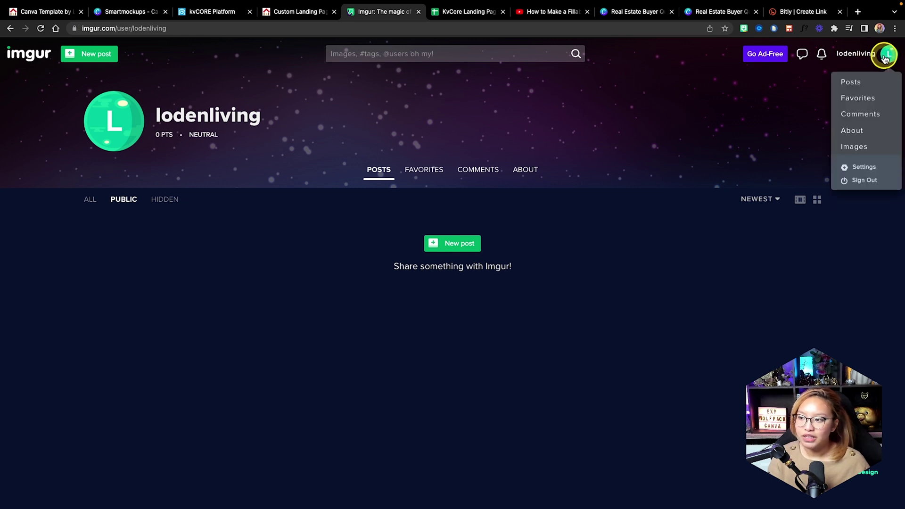
left_click(868, 147)
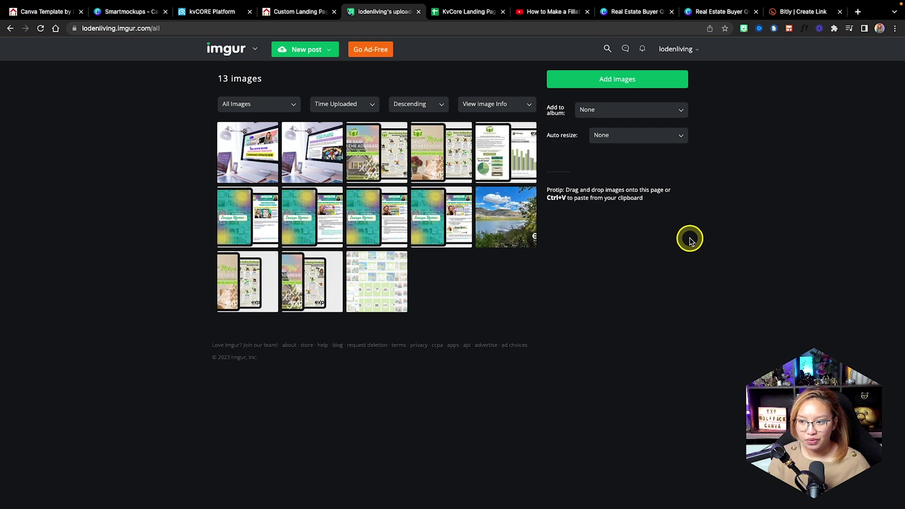
Step: Upload the iMac desk mockup PNG and copy its direct image link
left_click(631, 81)
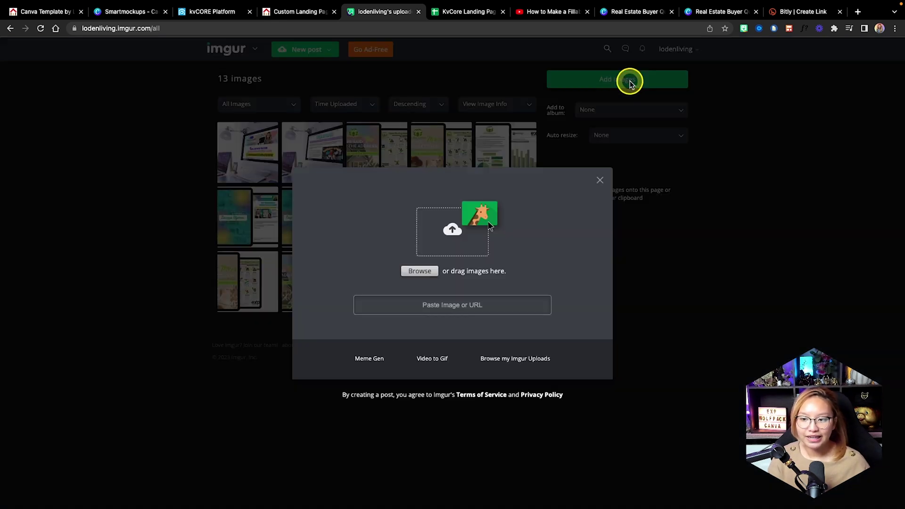
left_click(501, 261)
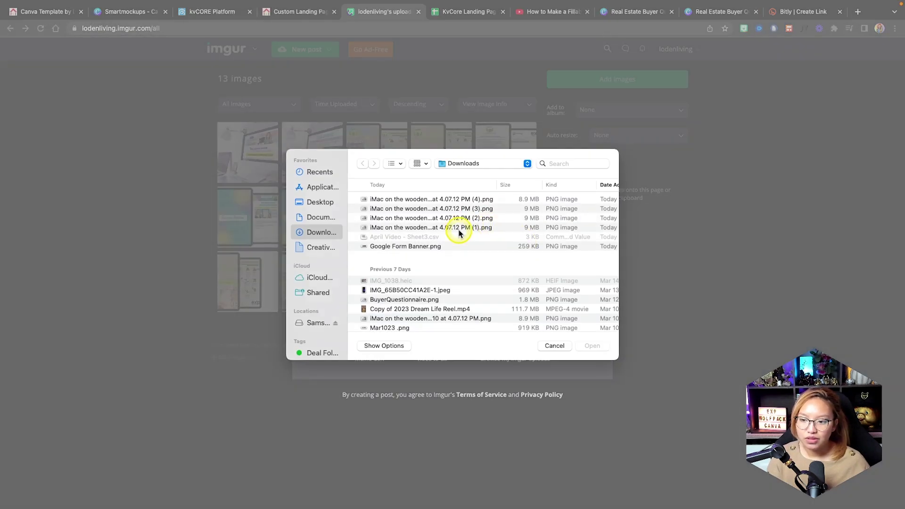
double_click(392, 199)
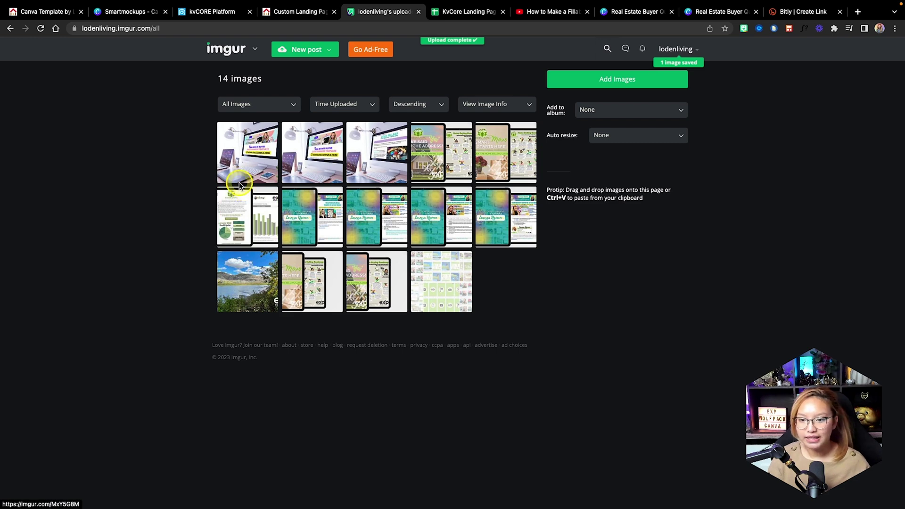
left_click(245, 141)
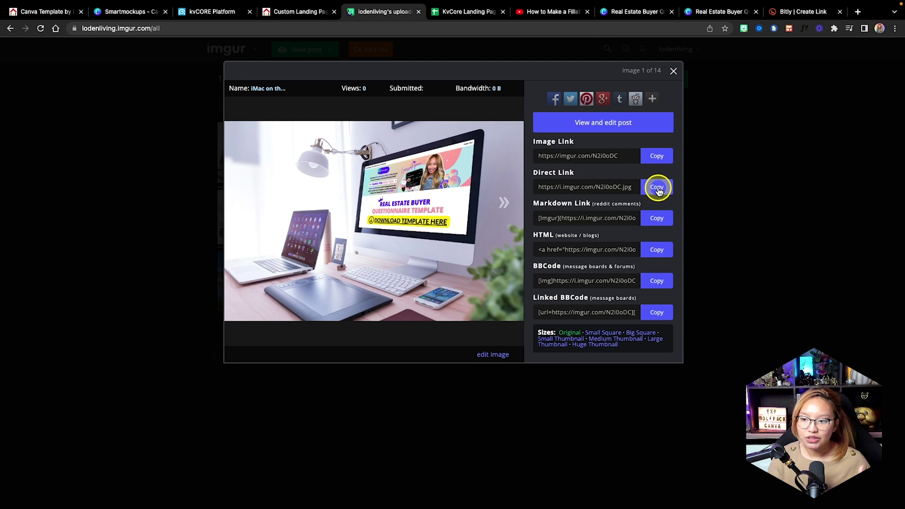
left_click(658, 189)
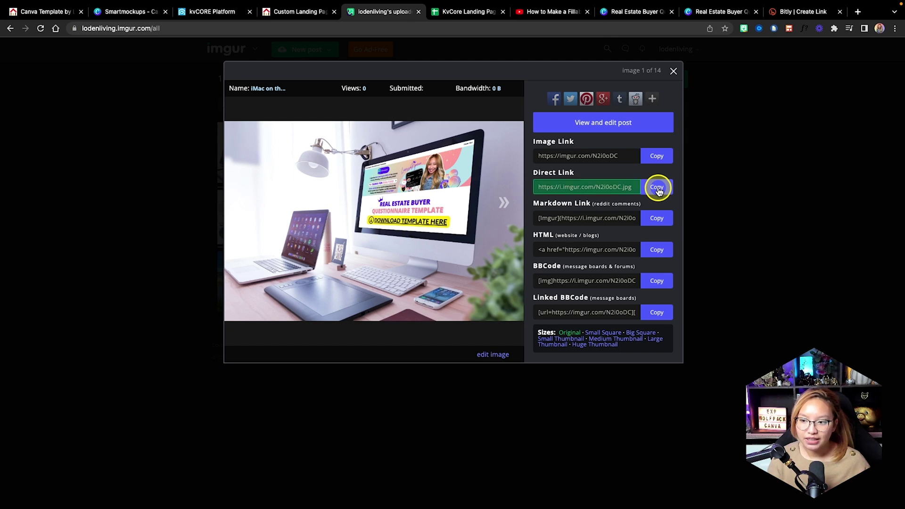
left_click(303, 11)
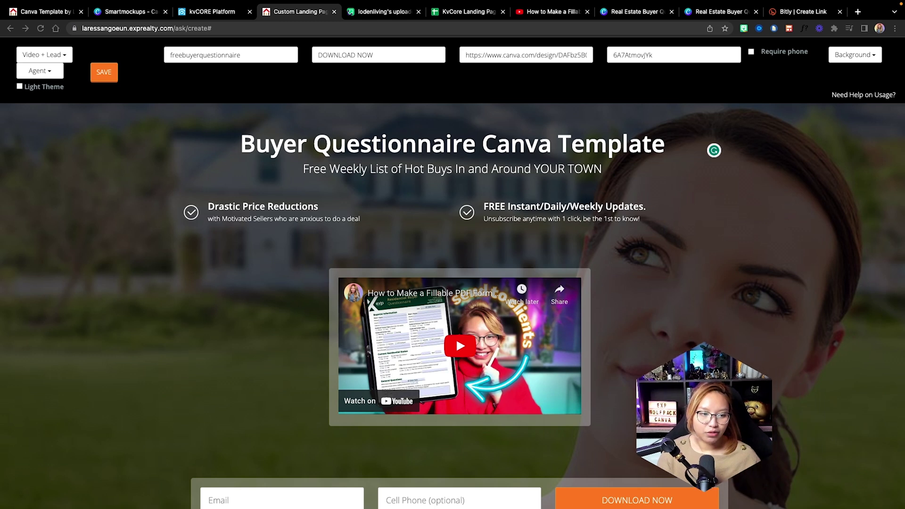
Step: Set a Custom Background from the pasted Imgur link of the iMac desk mockup
left_click(874, 55)
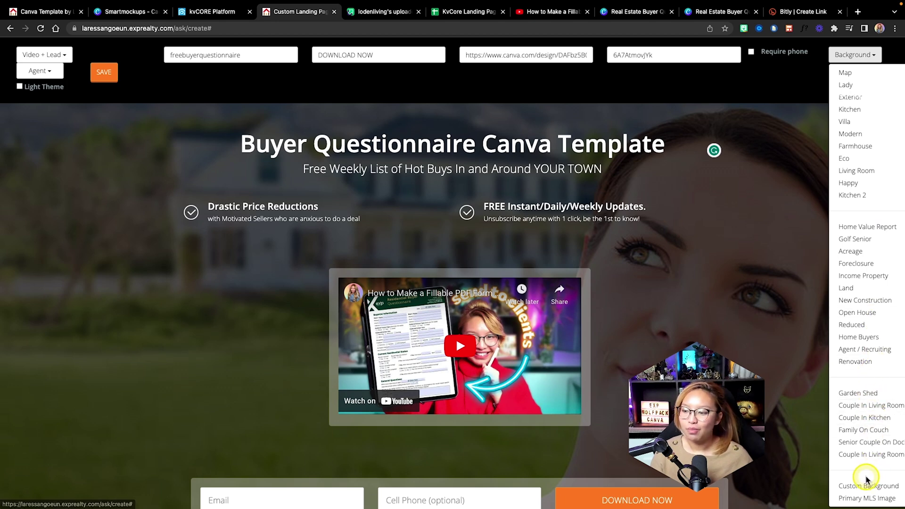
scroll(868, 476, "down", 1)
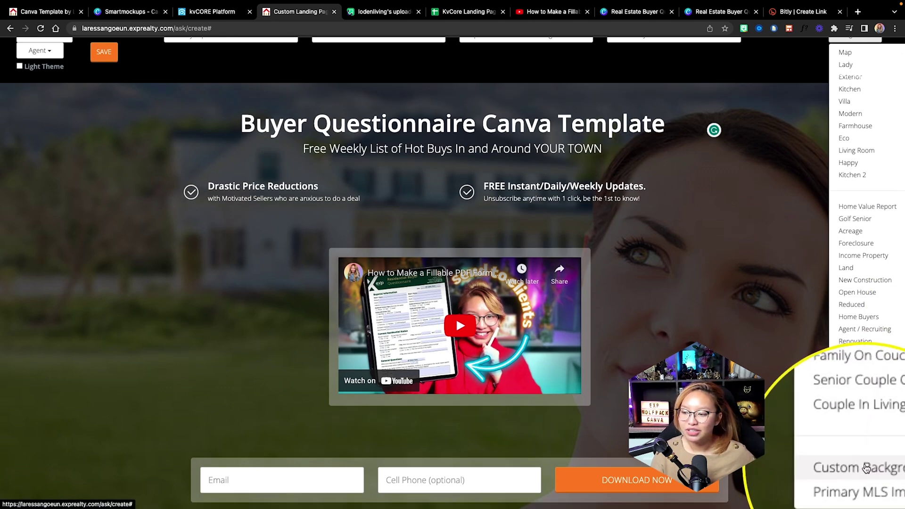
left_click(868, 466)
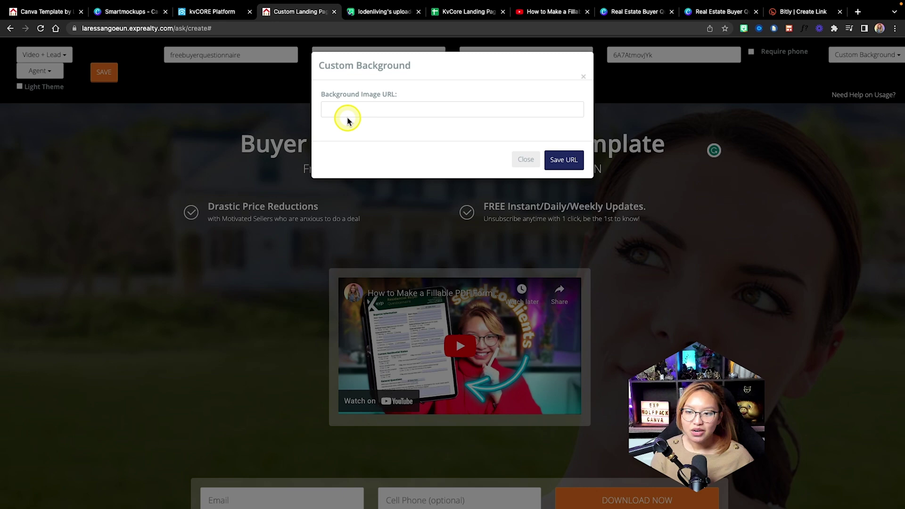
right_click(338, 109)
left_click(361, 175)
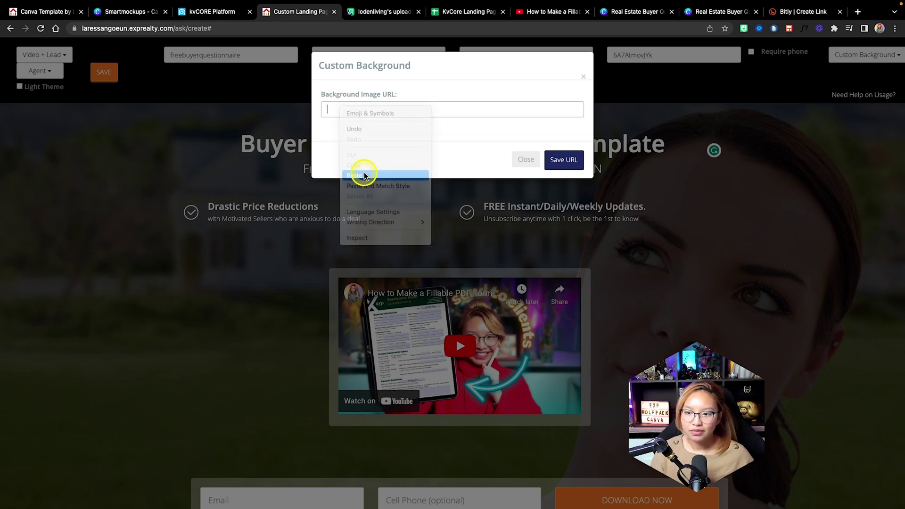
left_click(568, 160)
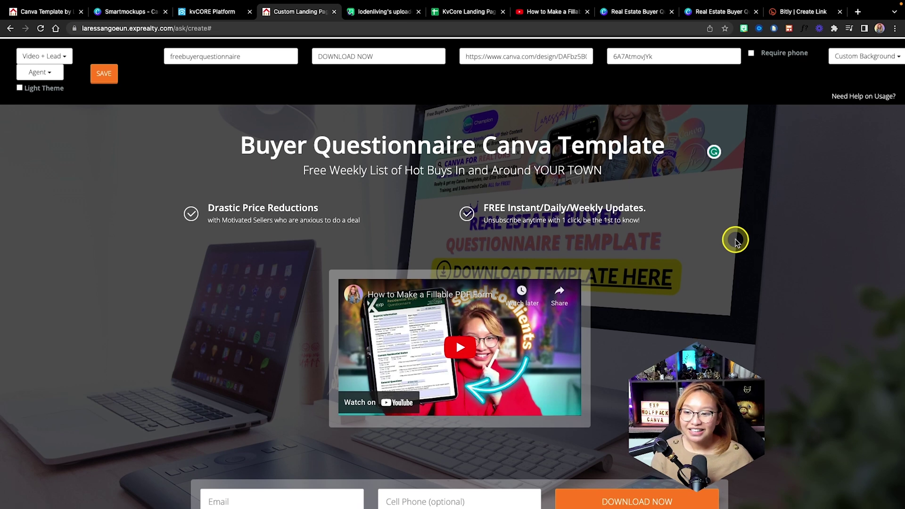
scroll(735, 241, "down", 2)
scroll(735, 240, "up", 2)
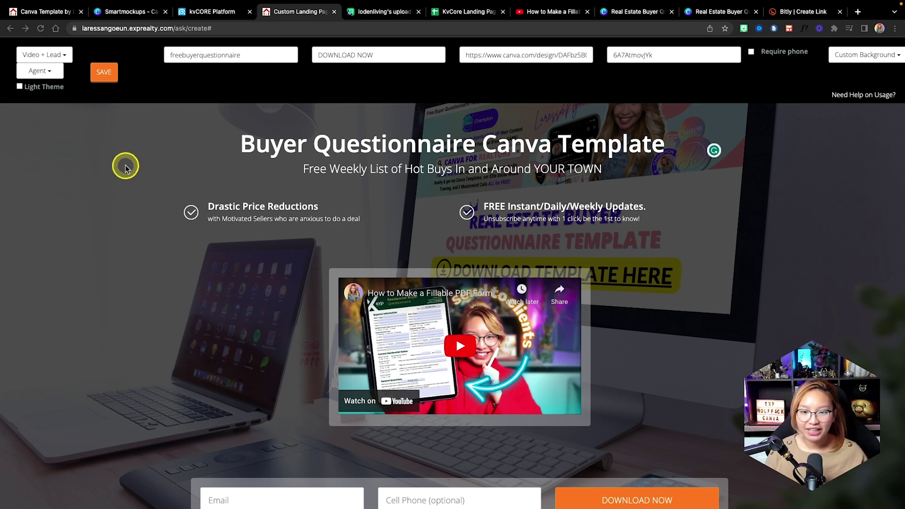
Step: Save and confirm the page, then select the live Buyer Questionnaire page's URL
left_click(113, 73)
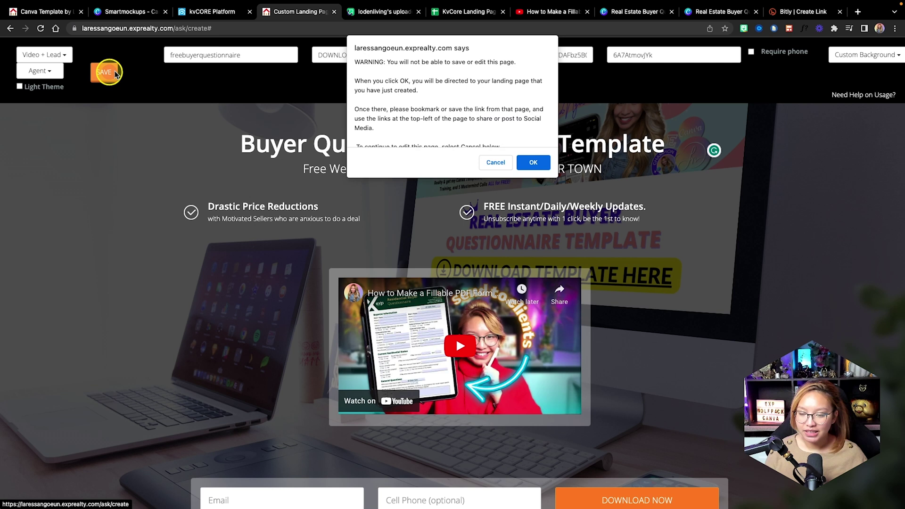
scroll(470, 84, "down", 1)
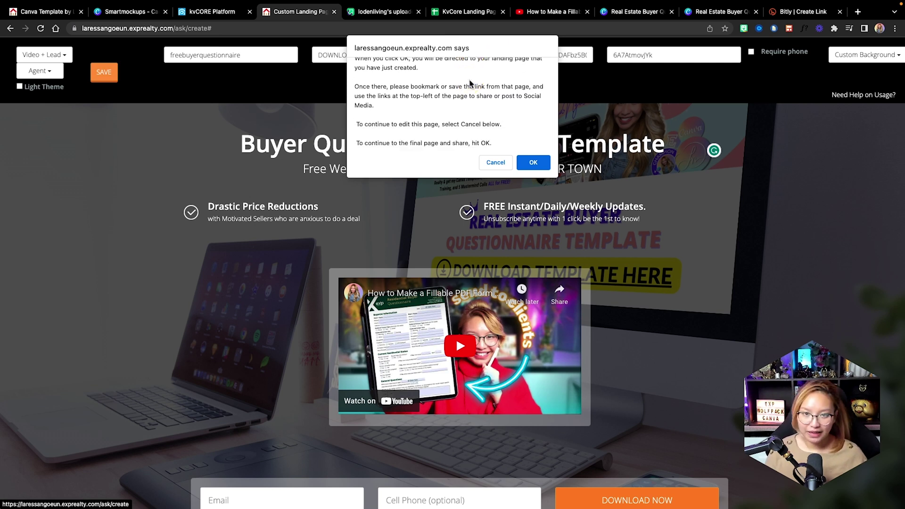
left_click(534, 165)
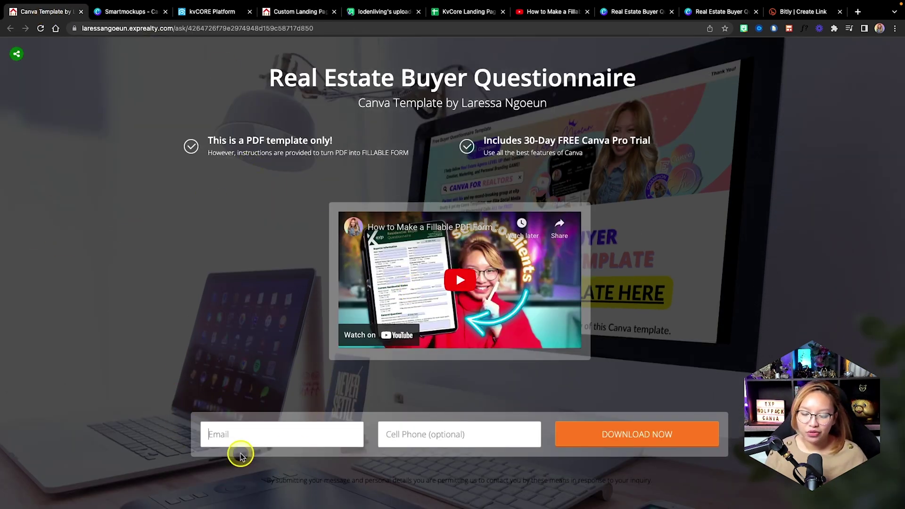
left_click(651, 433)
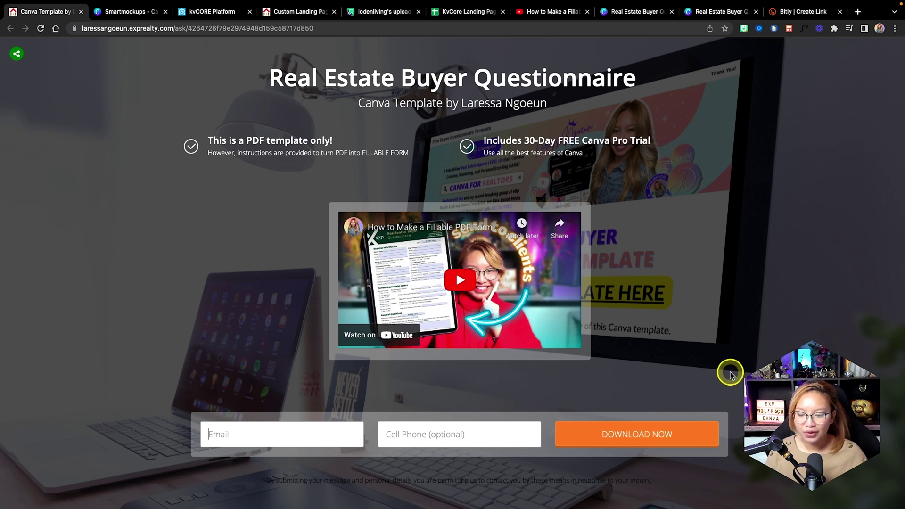
left_click(219, 28)
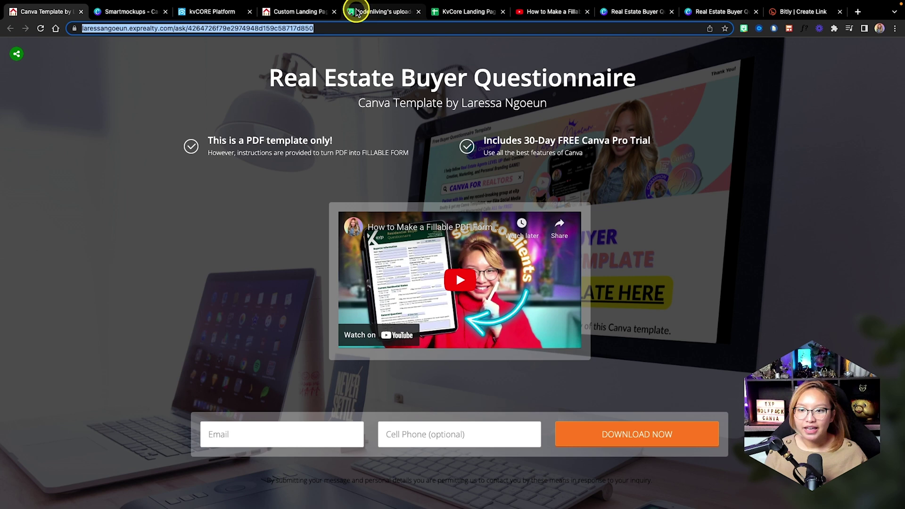
Step: Paste the live landing page URL as the Bitly link's Destination and begin a custom back-half
left_click(465, 12)
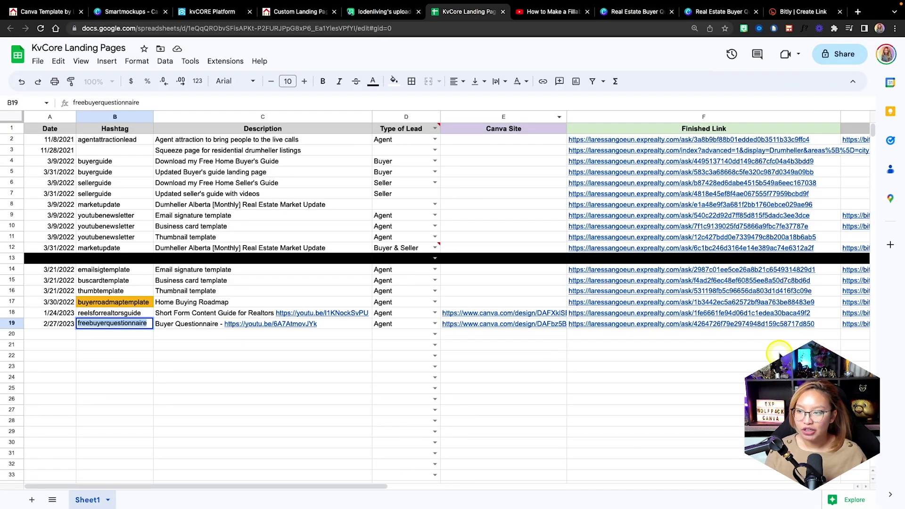
left_click(796, 11)
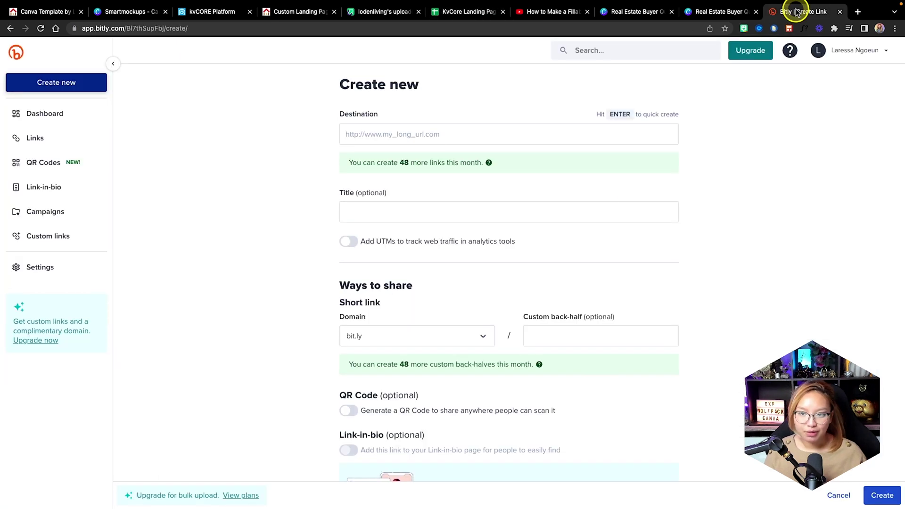
left_click(433, 133)
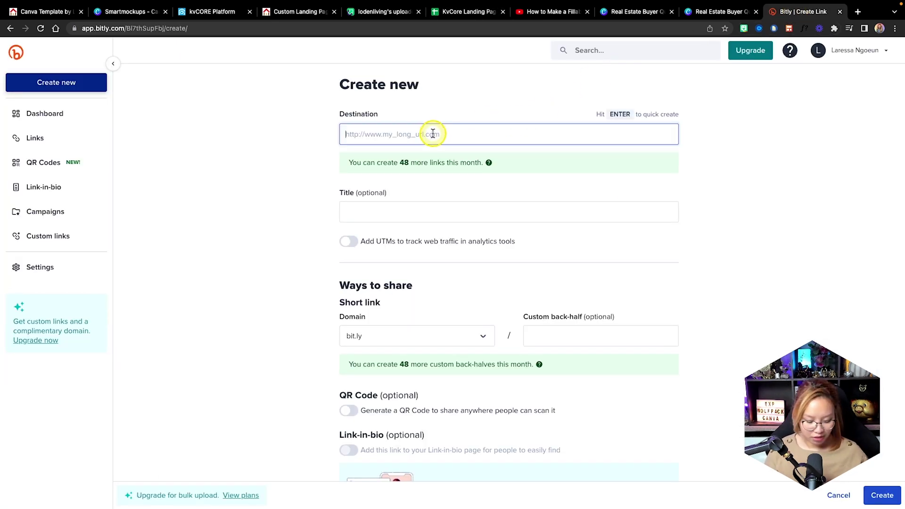
key("super+z")
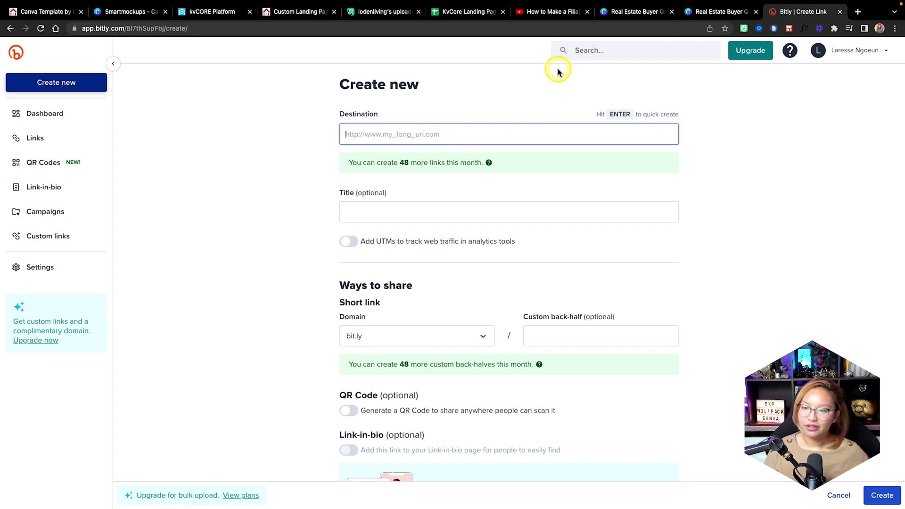
left_click(30, 11)
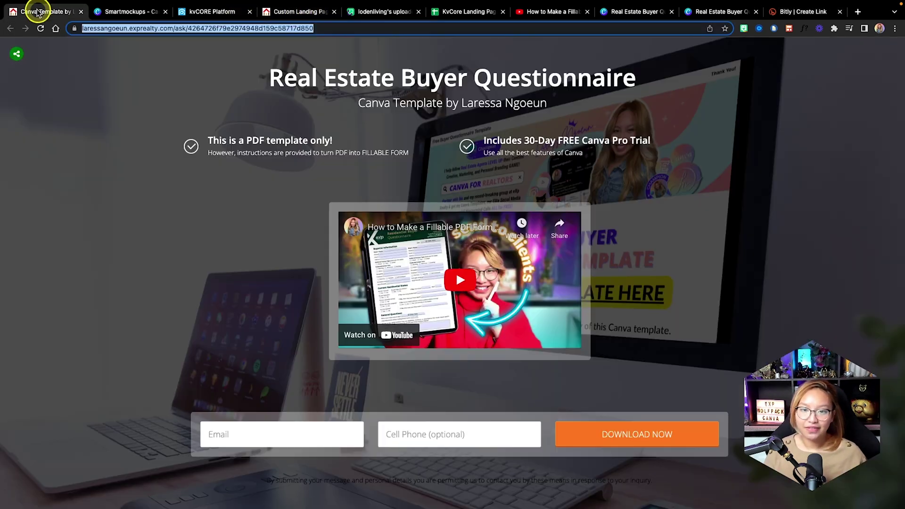
left_click(120, 28)
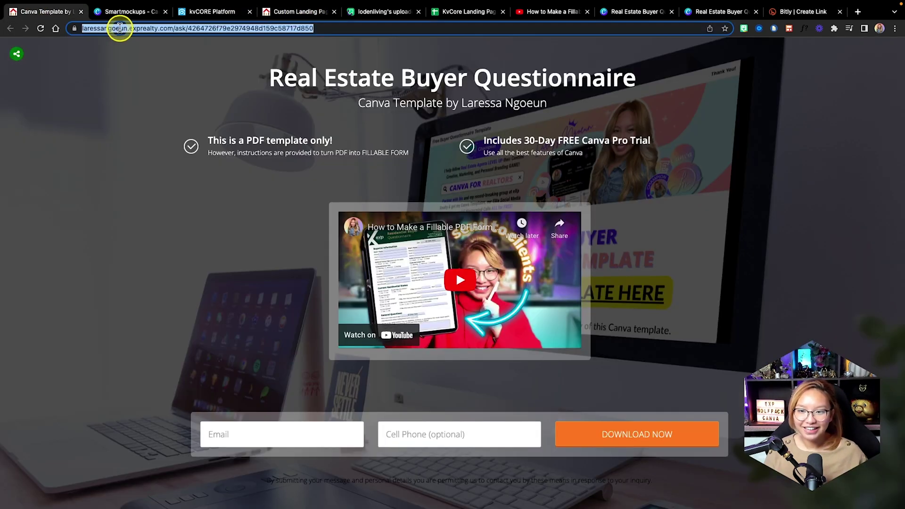
left_click(804, 10)
key("super+v")
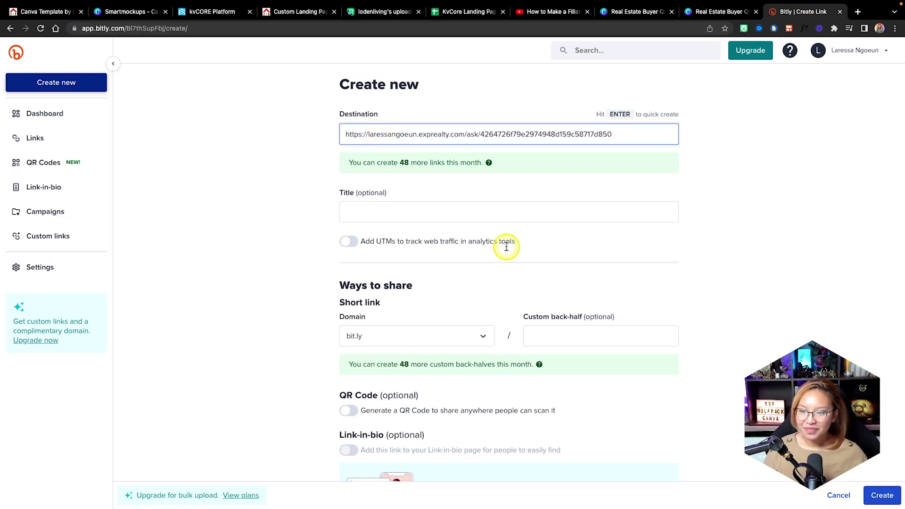
left_click(571, 332)
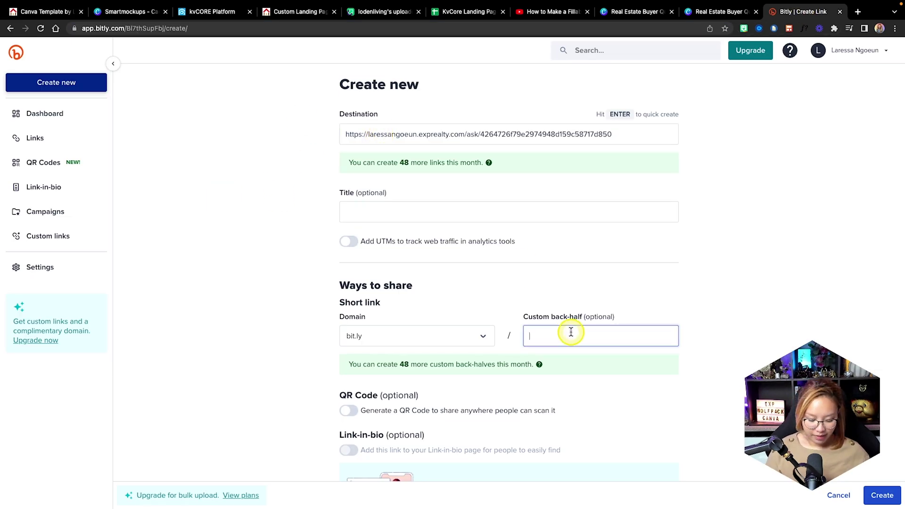